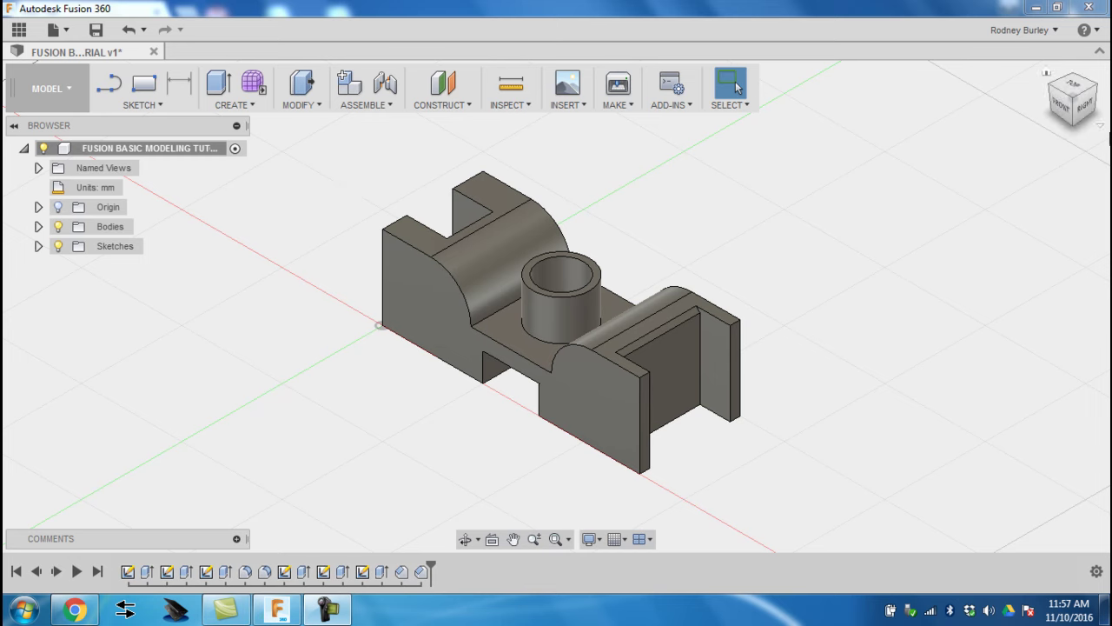
{"action": "left_click", "coordinate": [1047, 73]}
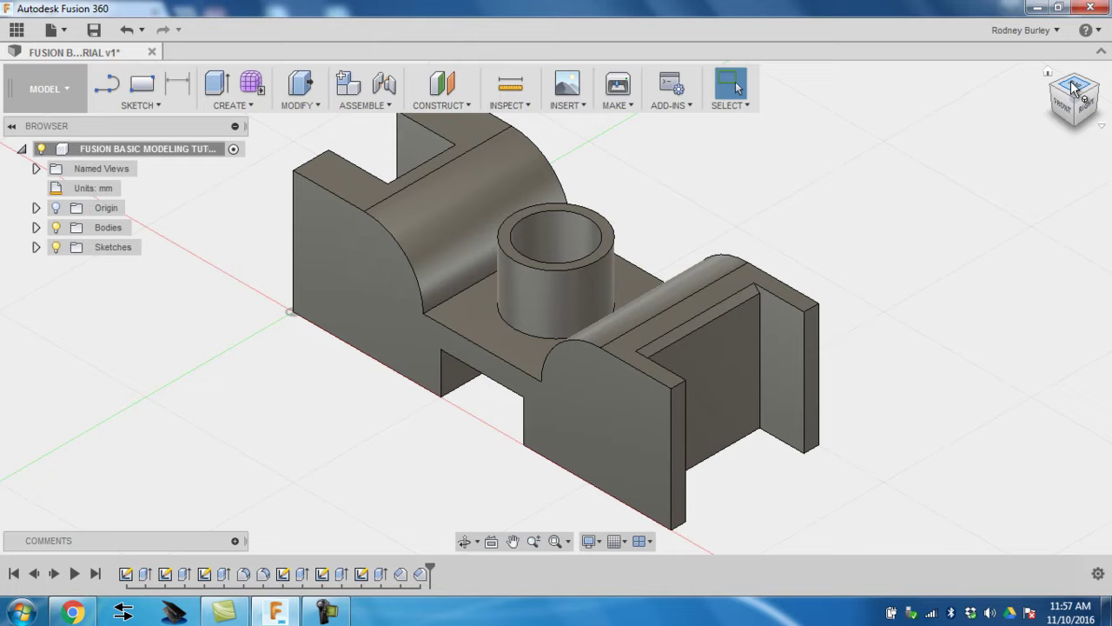
{"action": "left_click", "coordinate": [1078, 90]}
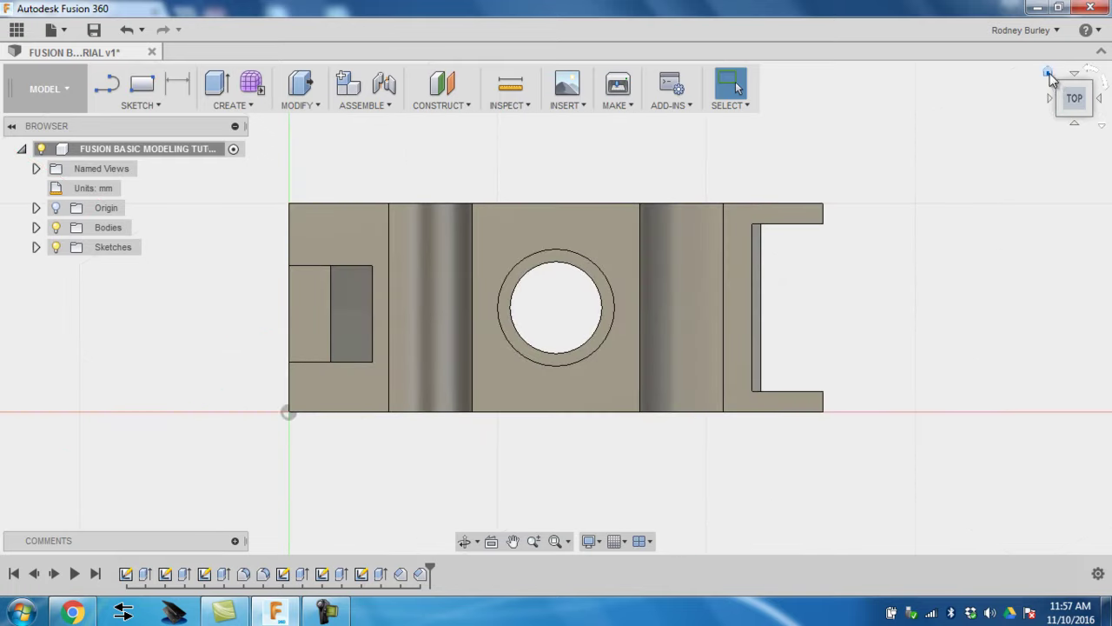
{"action": "left_click", "coordinate": [1049, 74]}
{"action": "left_click", "coordinate": [1068, 118]}
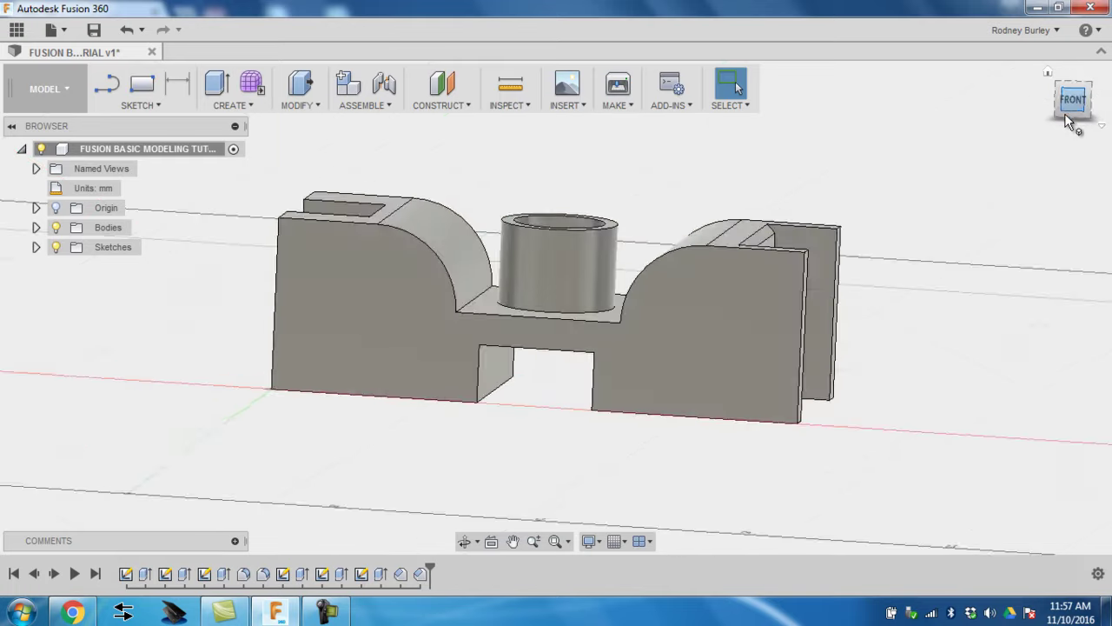
{"action": "left_click", "coordinate": [1048, 73]}
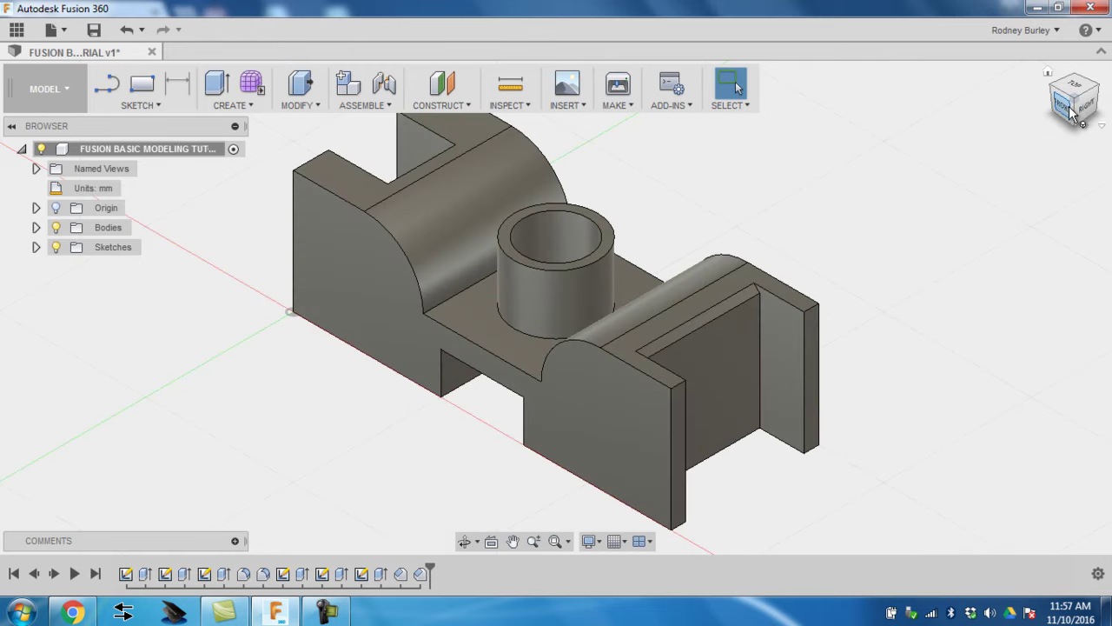
{"action": "left_click", "coordinate": [1068, 108]}
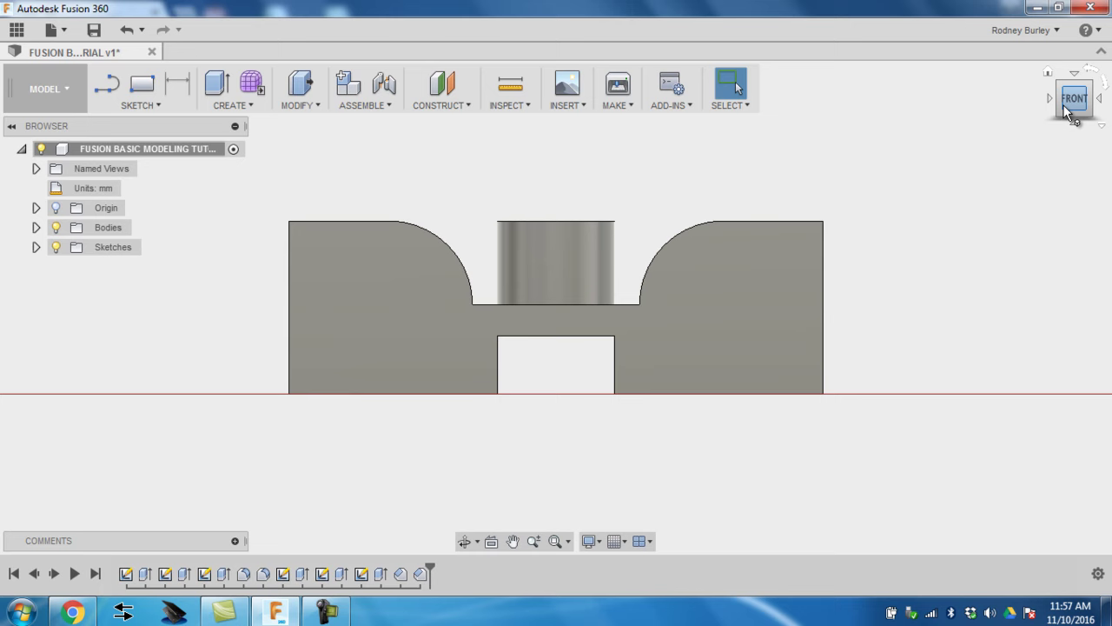
{"action": "left_click", "coordinate": [1091, 74]}
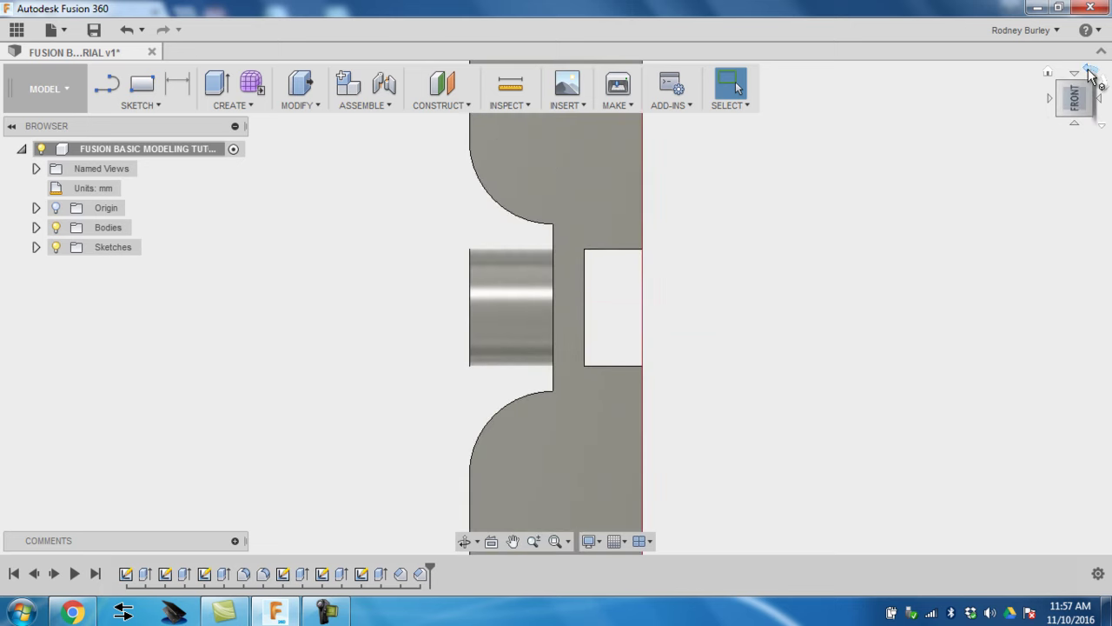
{"action": "left_click", "coordinate": [1092, 74]}
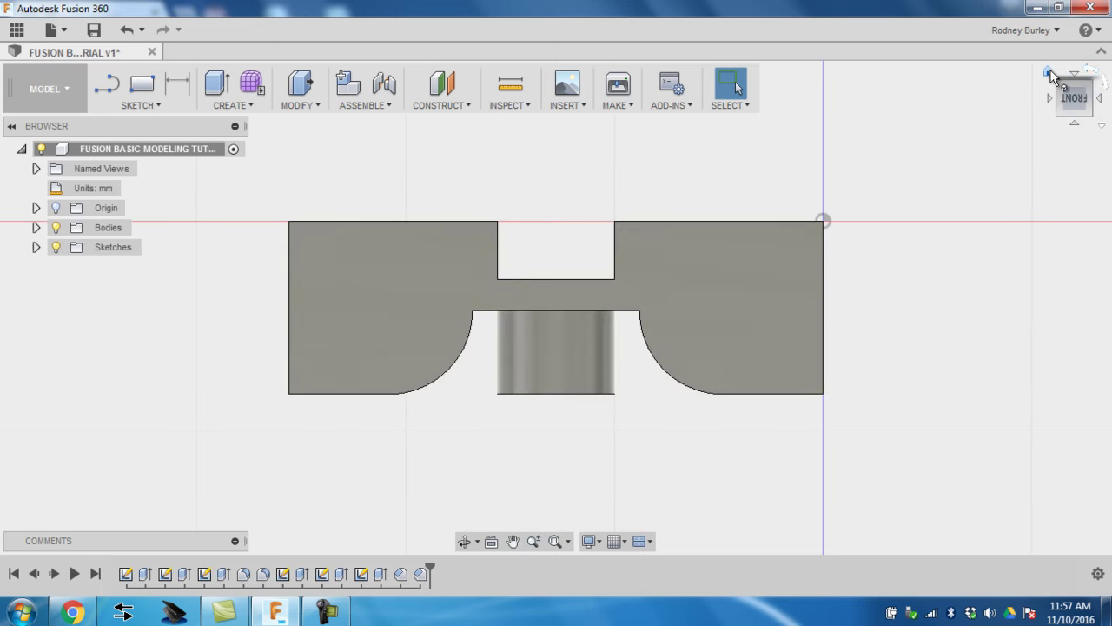
{"action": "left_click", "coordinate": [1048, 73]}
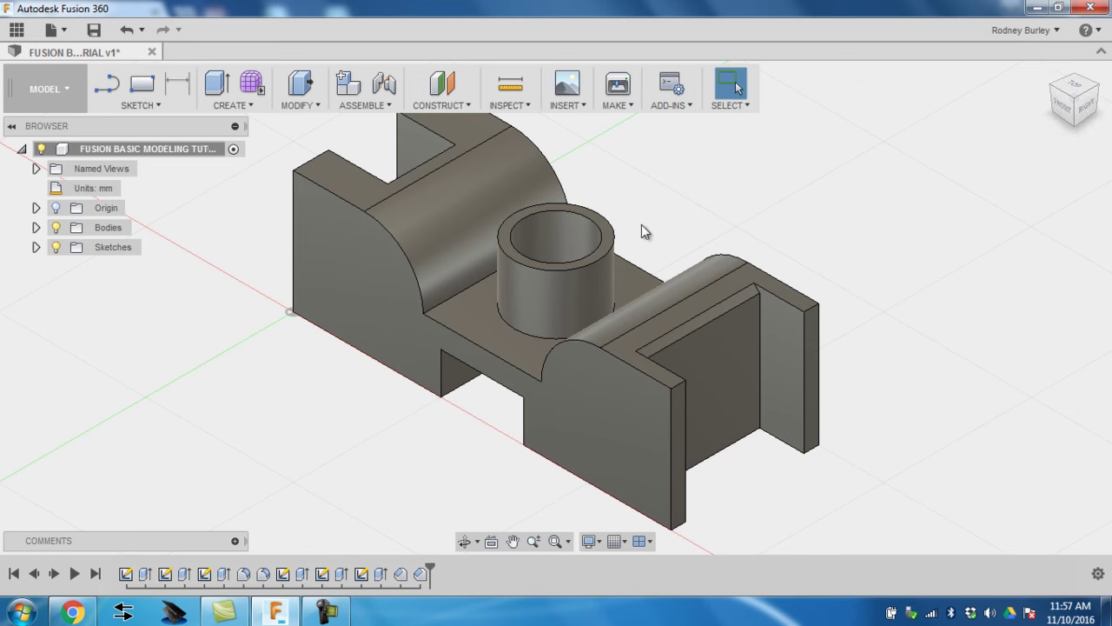
{"action": "scroll", "coordinate": [635, 229], "scroll_direction": "down", "scroll_amount": 2}
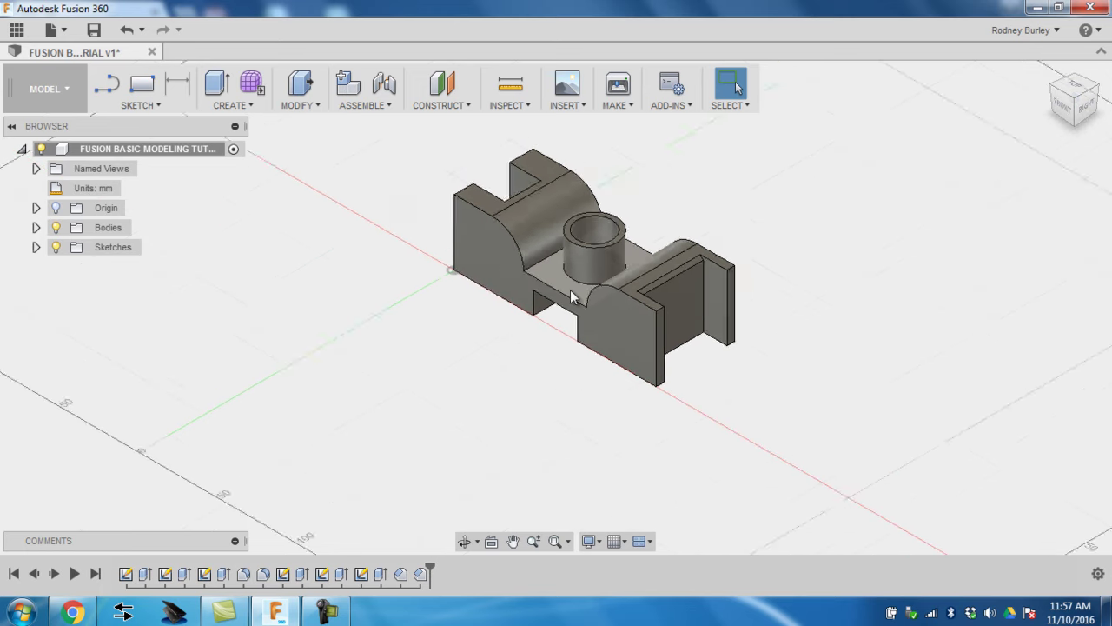
{"action": "scroll", "coordinate": [642, 460], "scroll_direction": "up", "scroll_amount": 3}
{"action": "scroll", "coordinate": [618, 391], "scroll_direction": "down", "scroll_amount": 4}
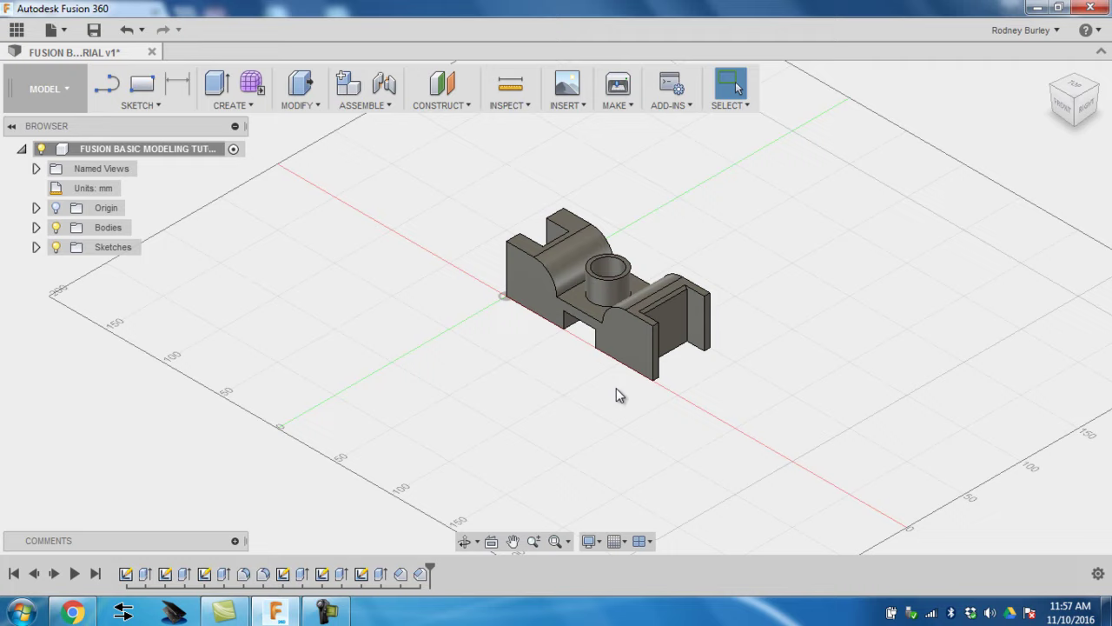
{"action": "scroll", "coordinate": [651, 328], "scroll_direction": "up", "scroll_amount": 2}
{"action": "scroll", "coordinate": [653, 336], "scroll_direction": "up", "scroll_amount": 3}
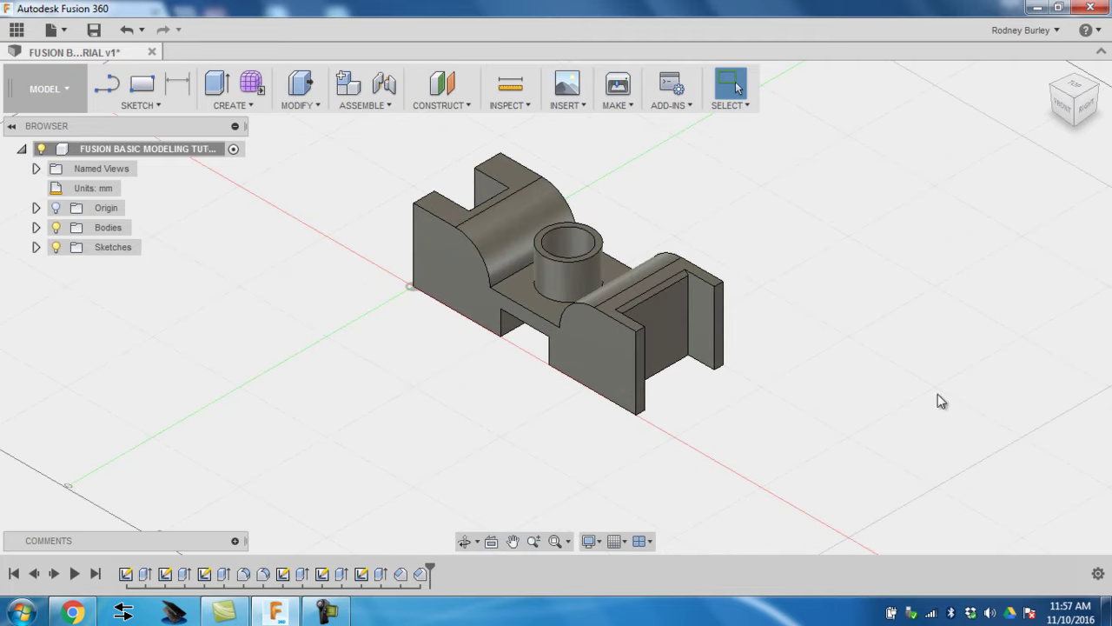
{"action": "scroll", "coordinate": [806, 306], "scroll_direction": "down", "scroll_amount": 2}
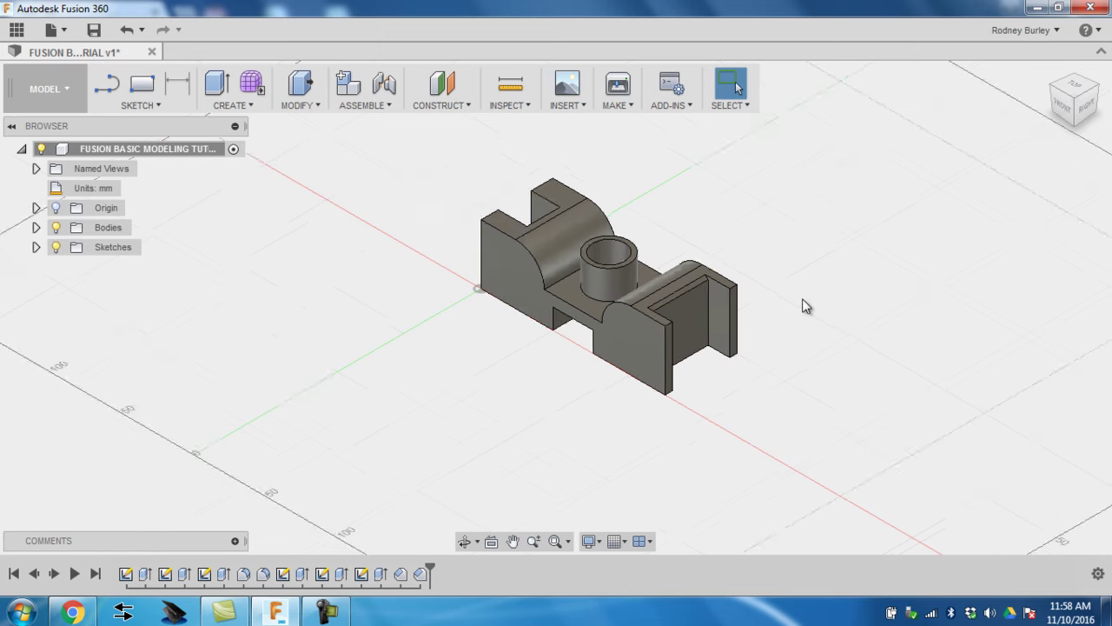
{"action": "scroll", "coordinate": [747, 298], "scroll_direction": "up", "scroll_amount": 2}
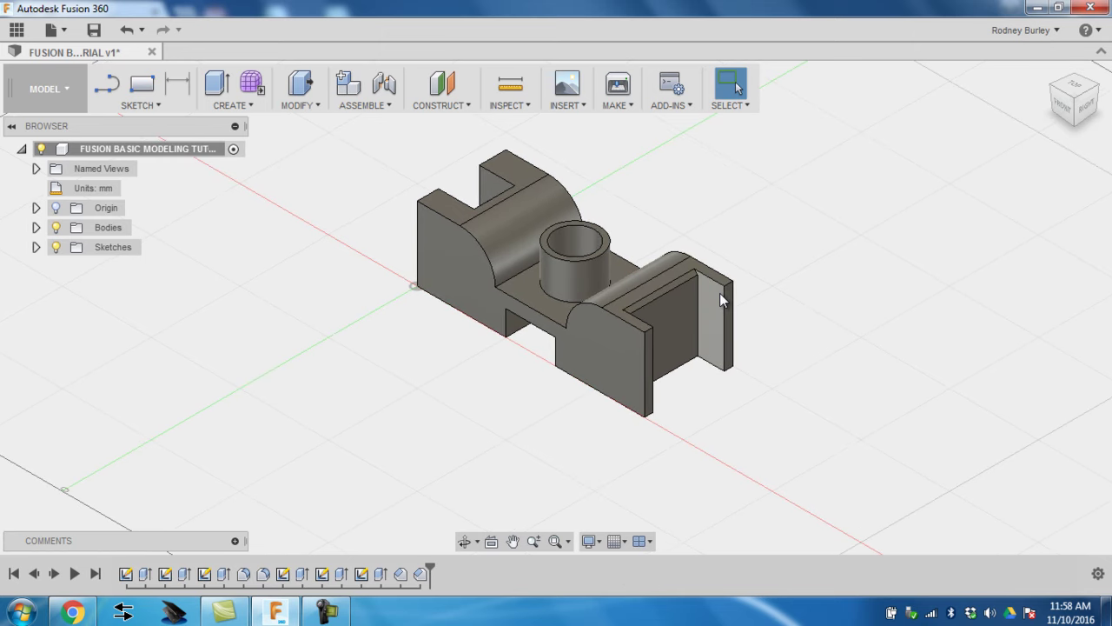
{"action": "middle_click_drag", "start_coordinate": [712, 294], "coordinate": [679, 269], "text": "shift"}
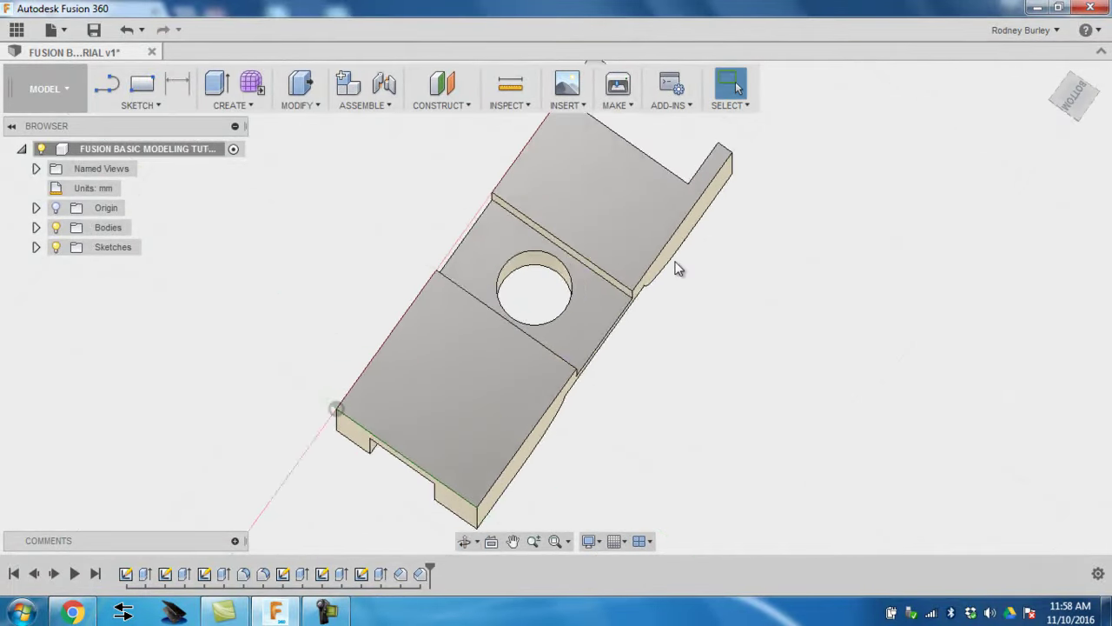
{"action": "scroll", "coordinate": [679, 269], "scroll_direction": "up", "scroll_amount": 3}
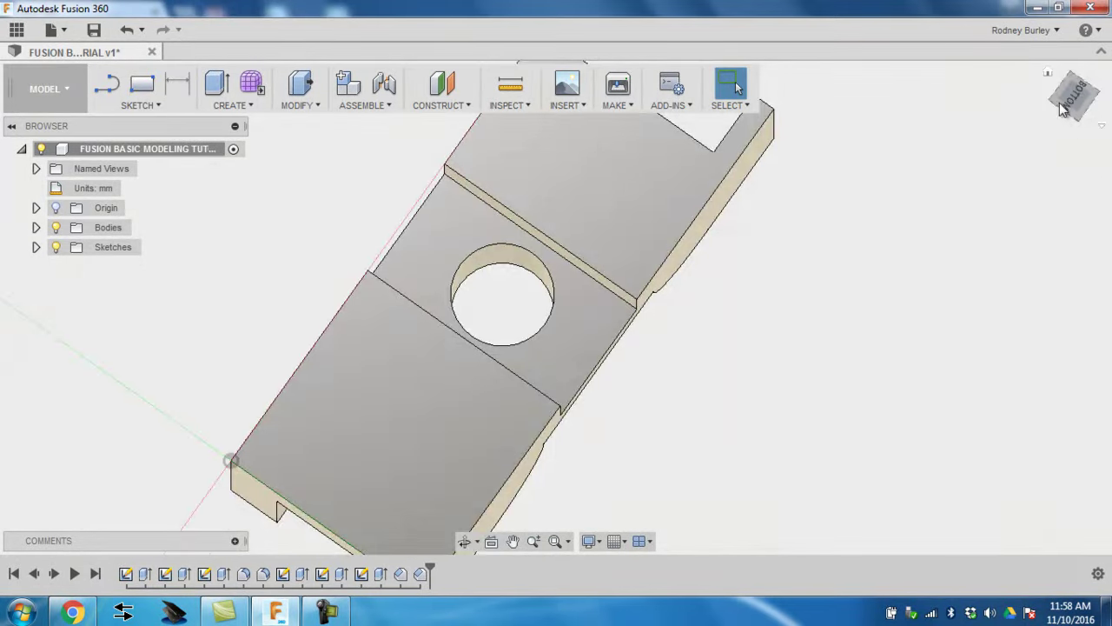
{"action": "left_click", "coordinate": [1049, 74]}
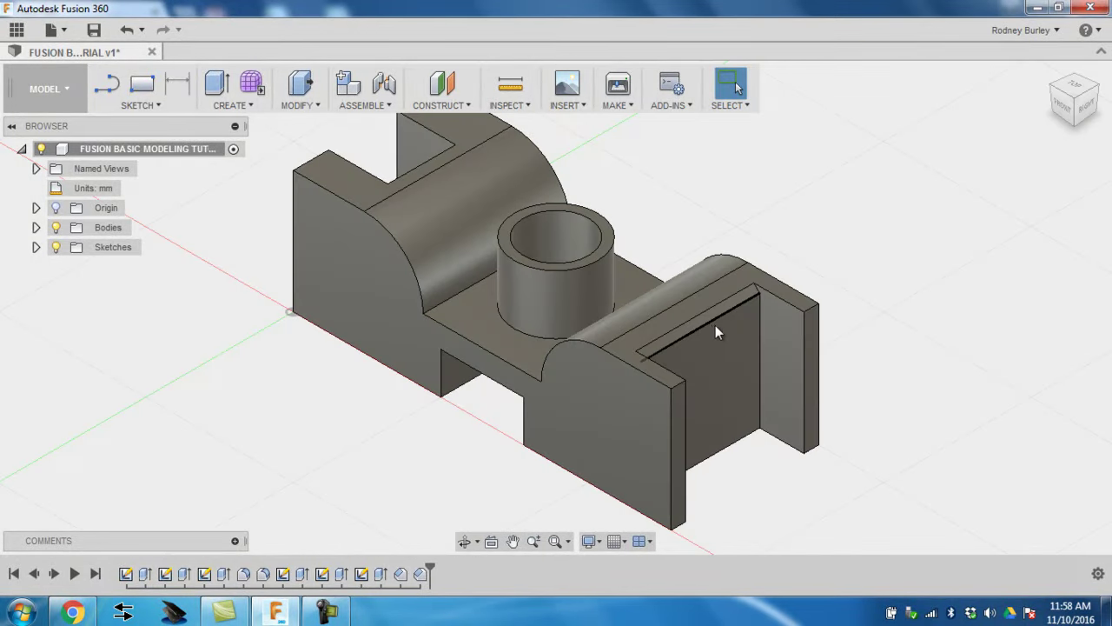
{"action": "middle_click_drag", "start_coordinate": [715, 325], "coordinate": [730, 306]}
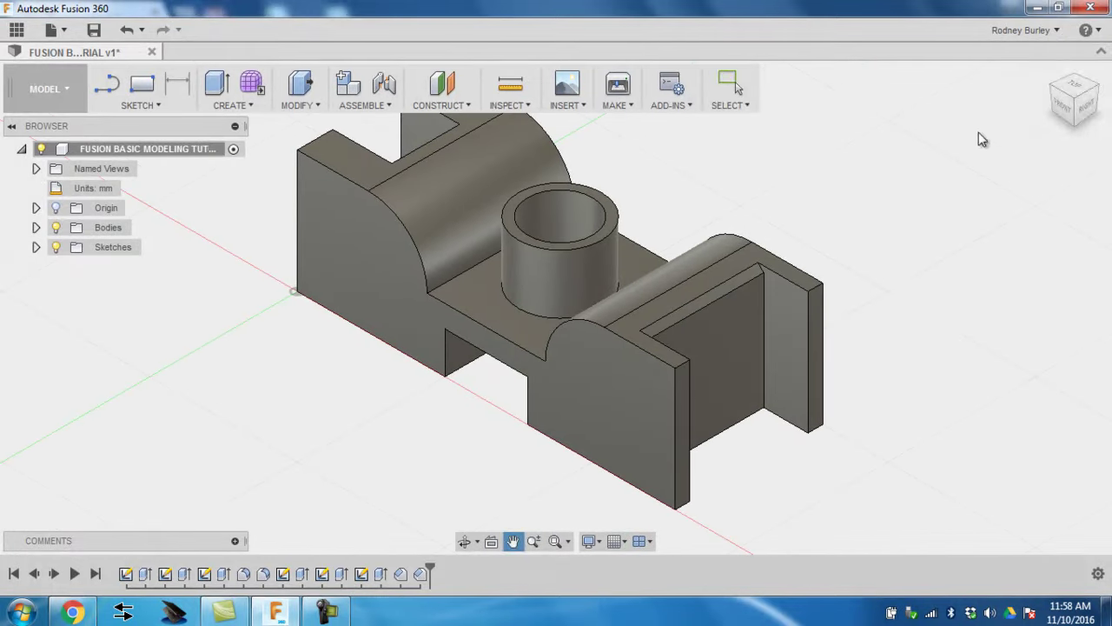
{"action": "left_click", "coordinate": [1085, 90]}
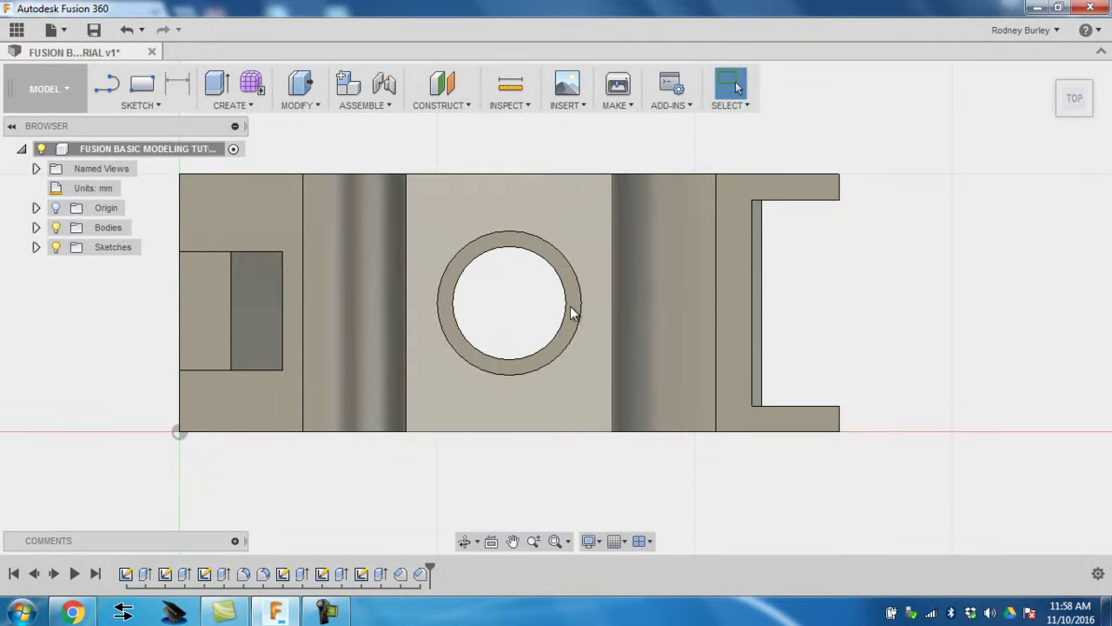
{"action": "middle_click_drag", "start_coordinate": [215, 245], "coordinate": [633, 300]}
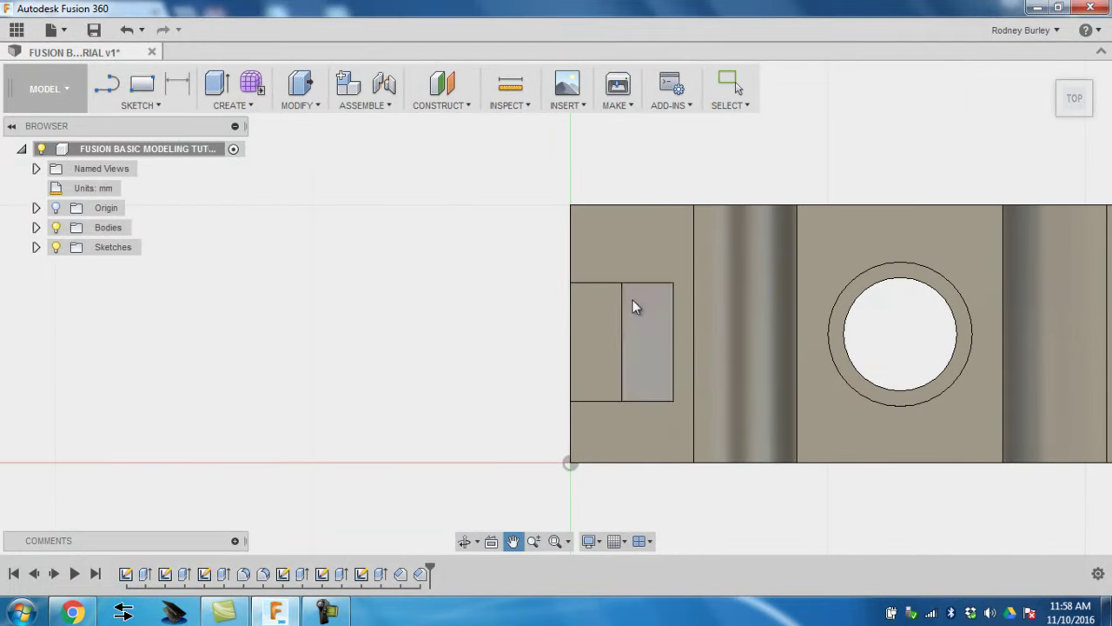
{"action": "scroll", "coordinate": [620, 312], "scroll_direction": "up", "scroll_amount": 4}
{"action": "scroll", "coordinate": [619, 313], "scroll_direction": "down", "scroll_amount": 5}
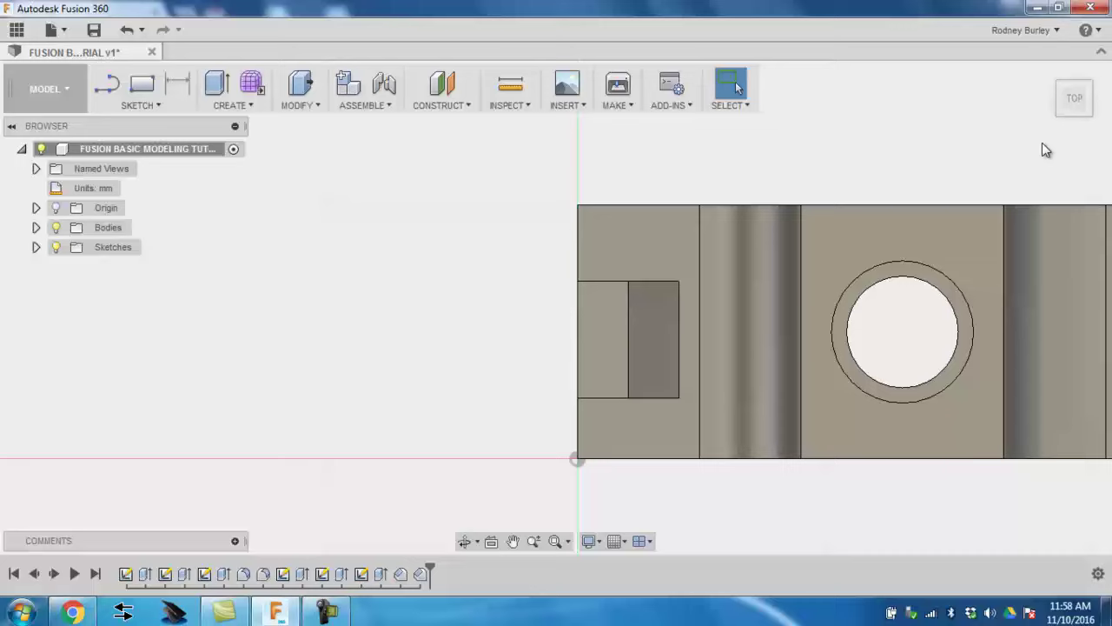
{"action": "left_click", "coordinate": [1049, 73]}
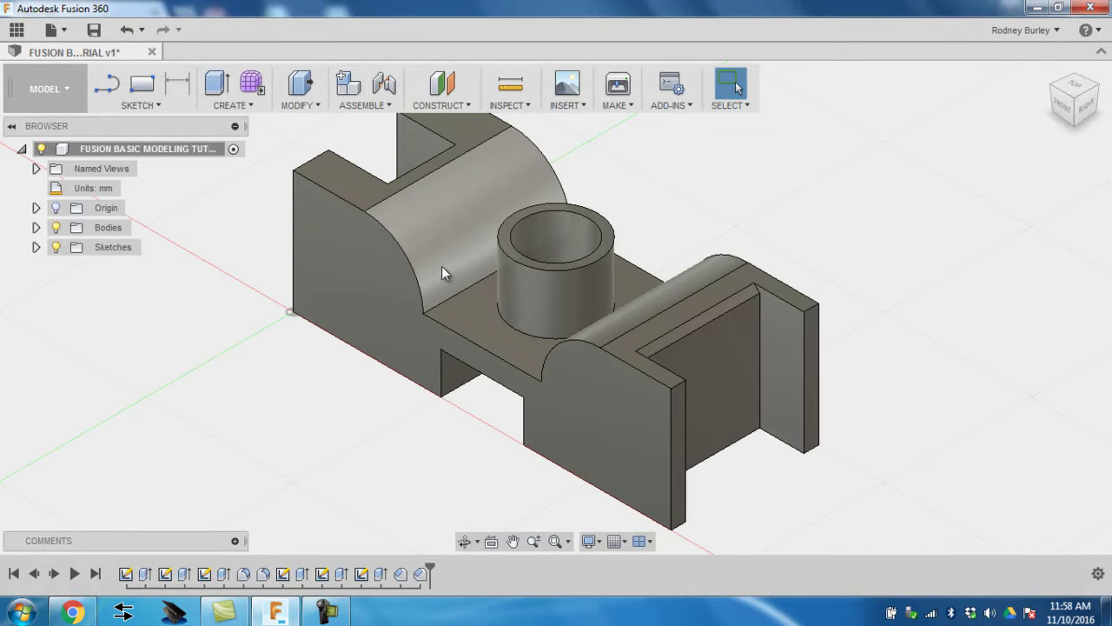
{"action": "scroll", "coordinate": [628, 171], "scroll_direction": "down", "scroll_amount": 1}
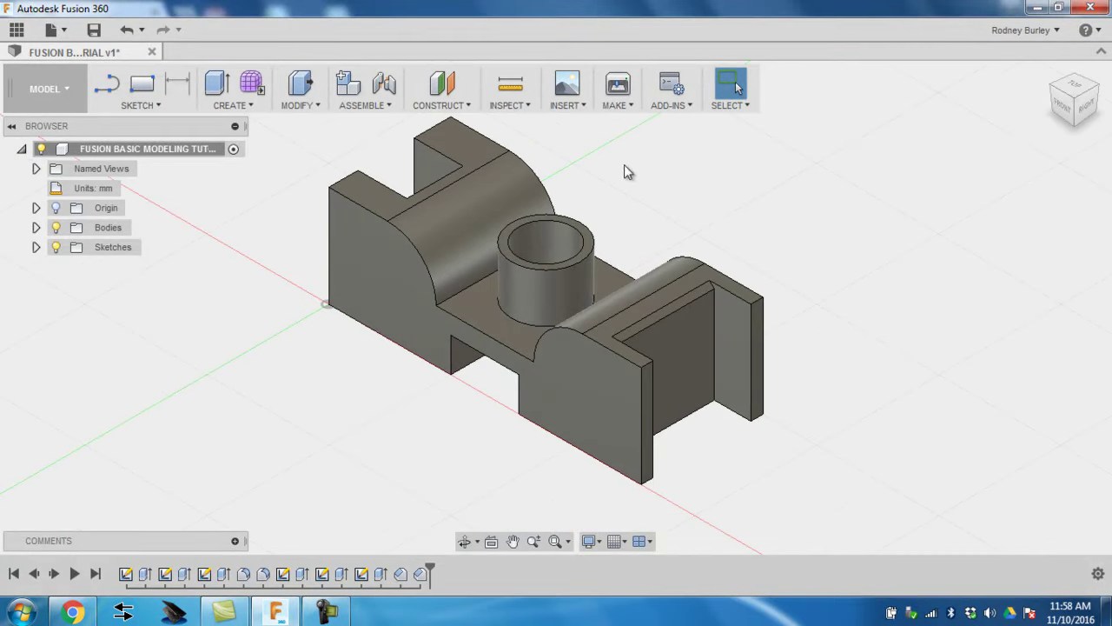
- Edit Extrude5's profile sketch, set the hole circle's diameter to 20 mm, and stop the sketch
{"action": "left_click", "coordinate": [344, 580]}
{"action": "right_click", "coordinate": [344, 580]}
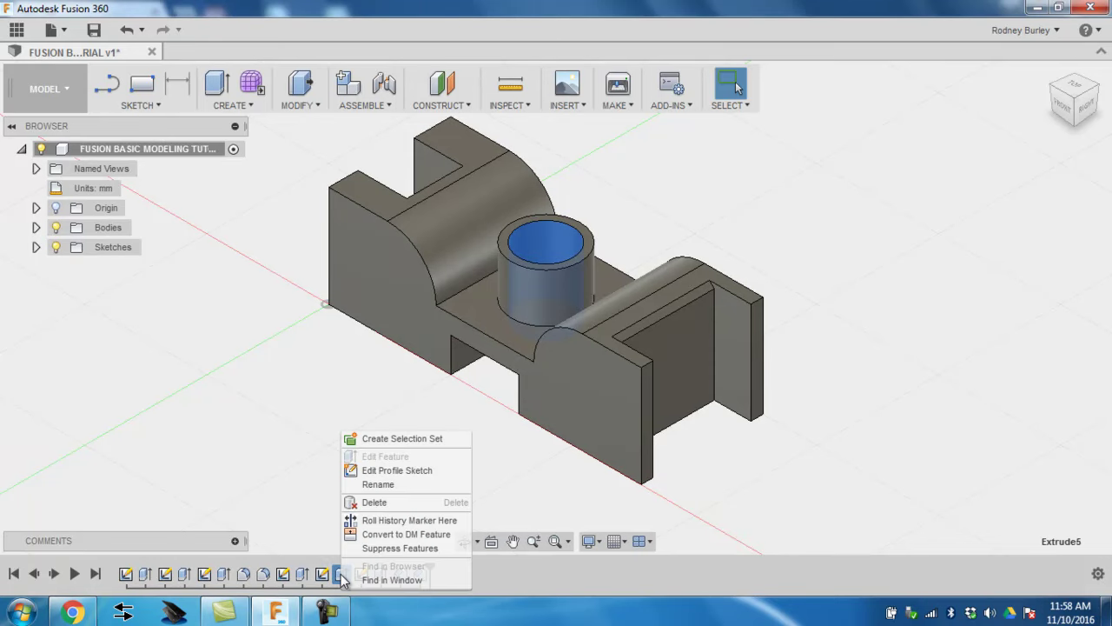
{"action": "left_click", "coordinate": [397, 470]}
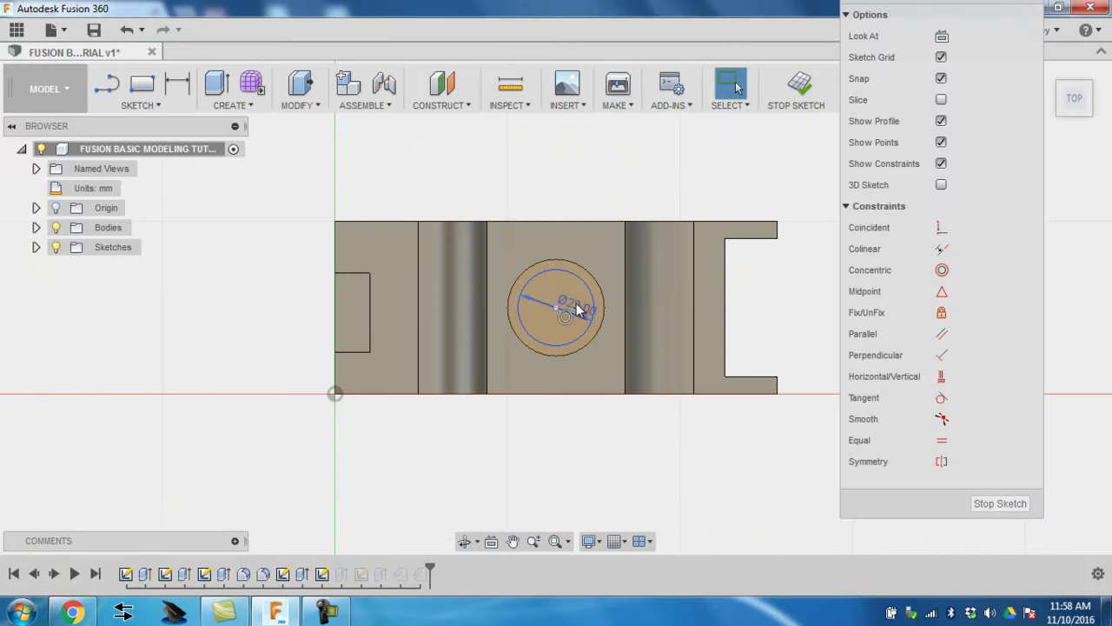
{"action": "double_click", "coordinate": [576, 306]}
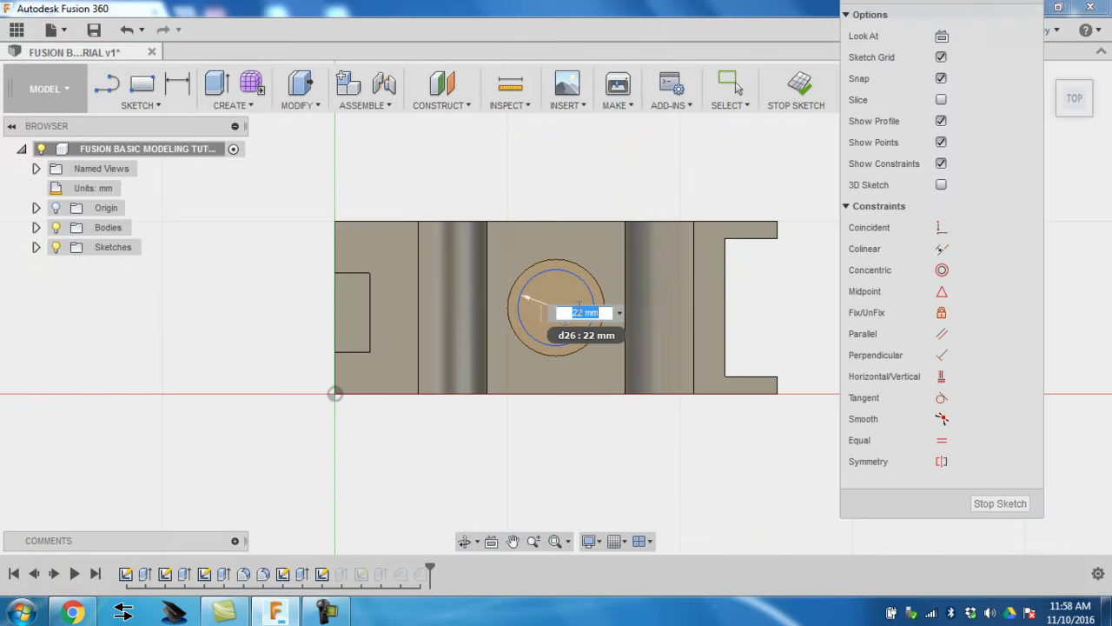
{"action": "type", "text": "20"}
{"action": "key", "text": "Return"}
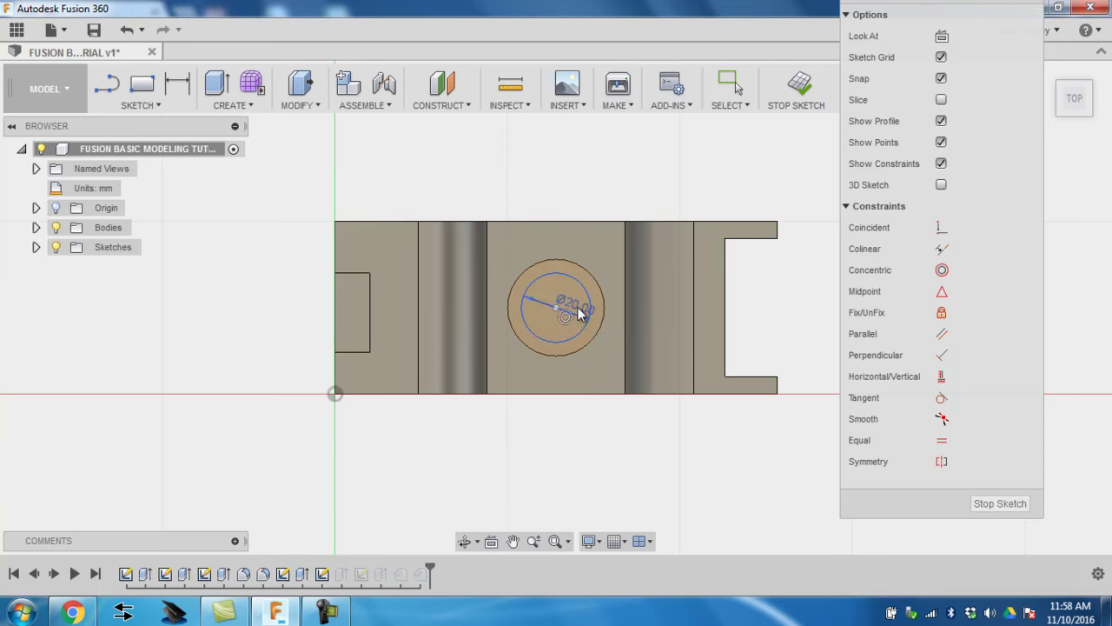
{"action": "left_click", "coordinate": [999, 503]}
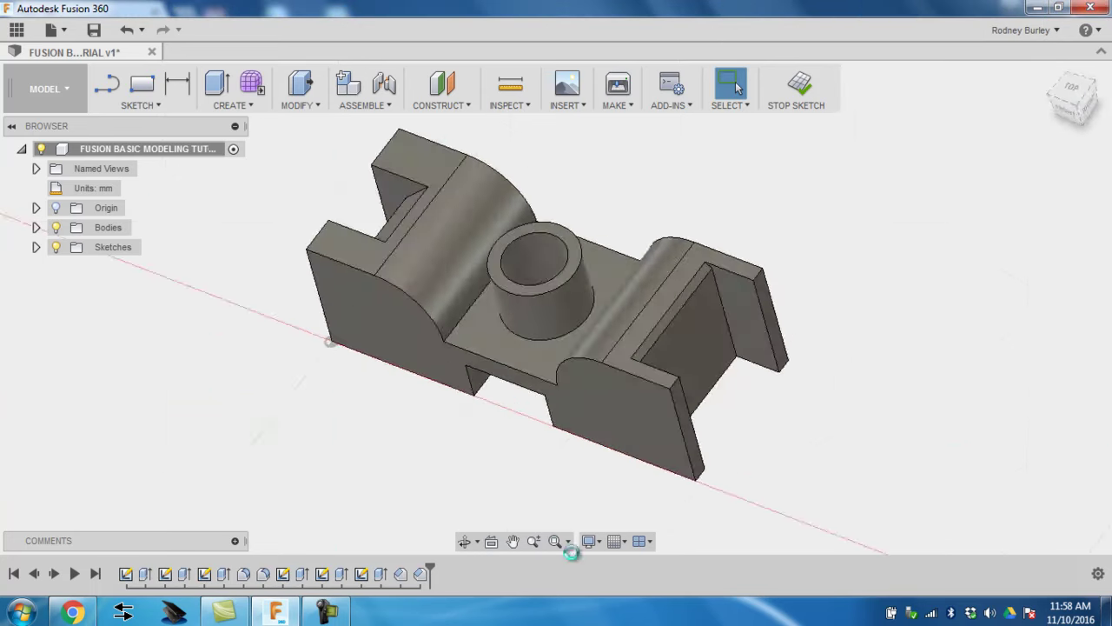
- Edit Extrude5, drag its distance arrow to make the hole cut shallower, and apply with OK
{"action": "right_click", "coordinate": [344, 576]}
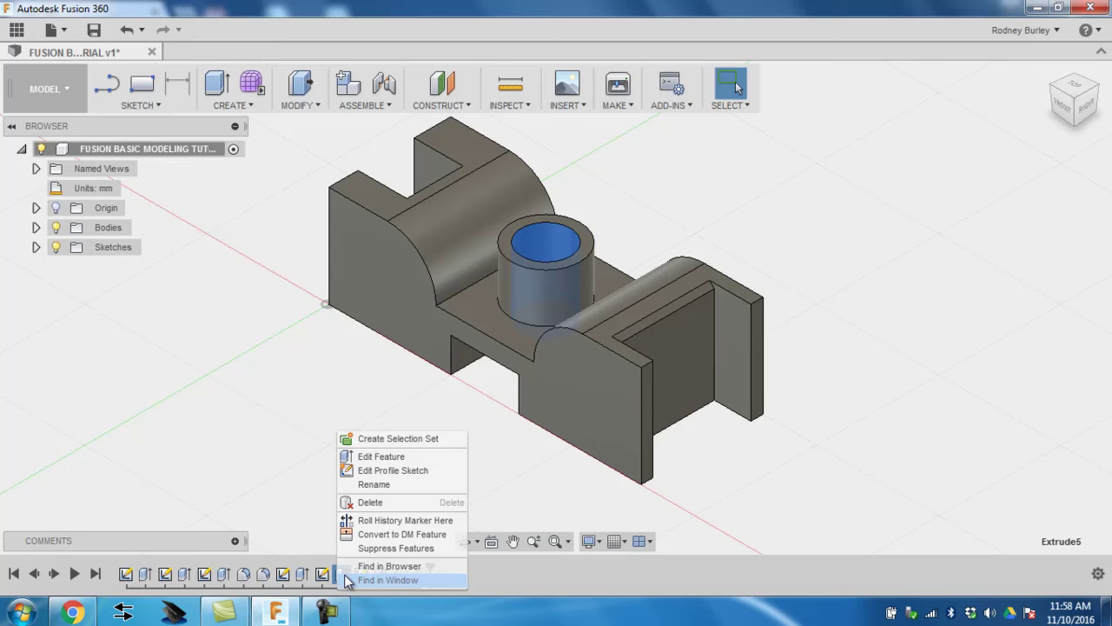
{"action": "left_click", "coordinate": [348, 580]}
{"action": "right_click", "coordinate": [342, 579]}
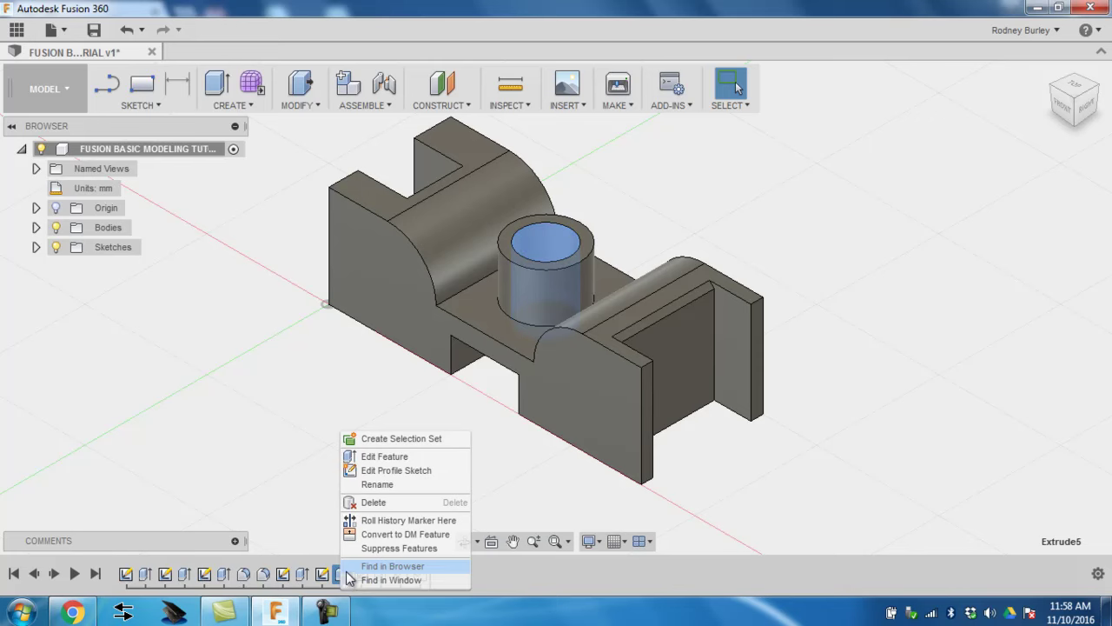
{"action": "left_click", "coordinate": [391, 458]}
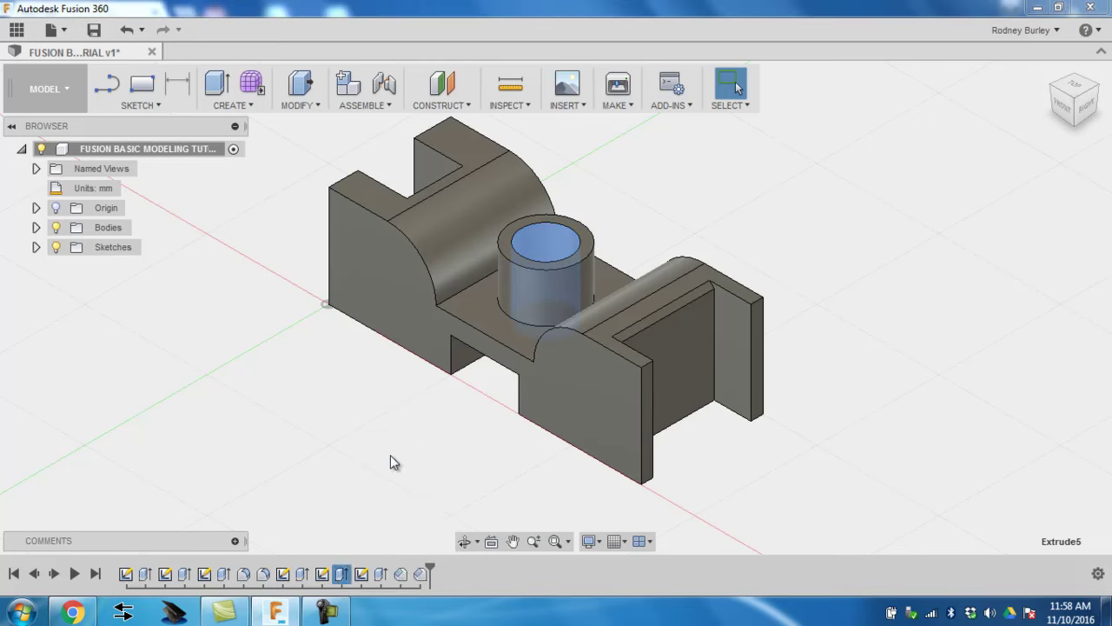
{"action": "left_click_drag", "start_coordinate": [546, 367], "coordinate": [544, 452]}
{"action": "left_click", "coordinate": [991, 376]}
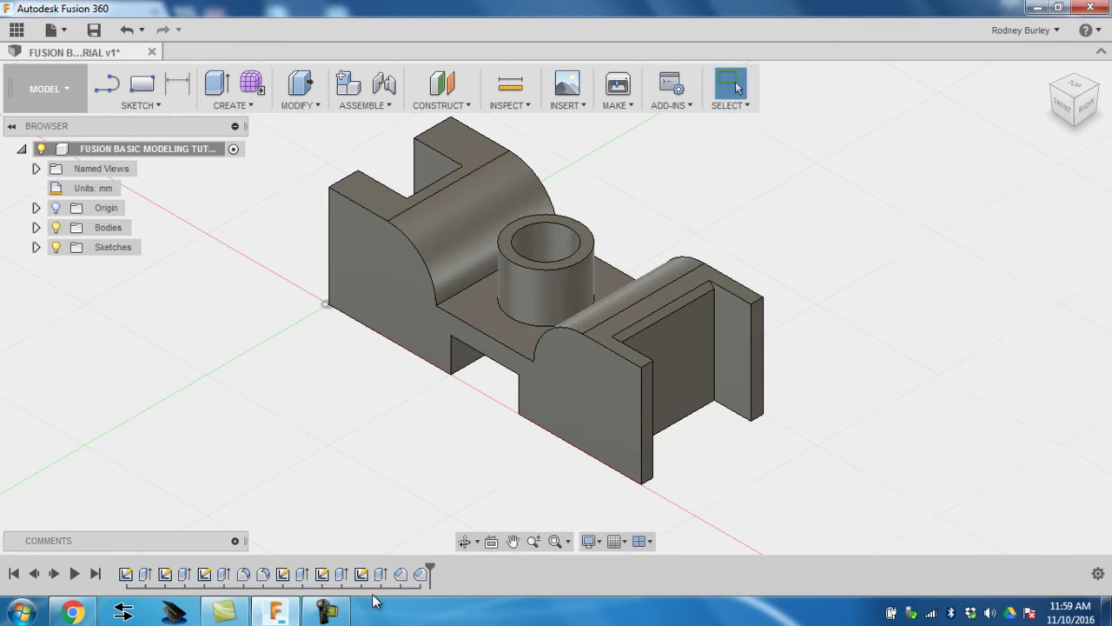
{"action": "left_click", "coordinate": [156, 577]}
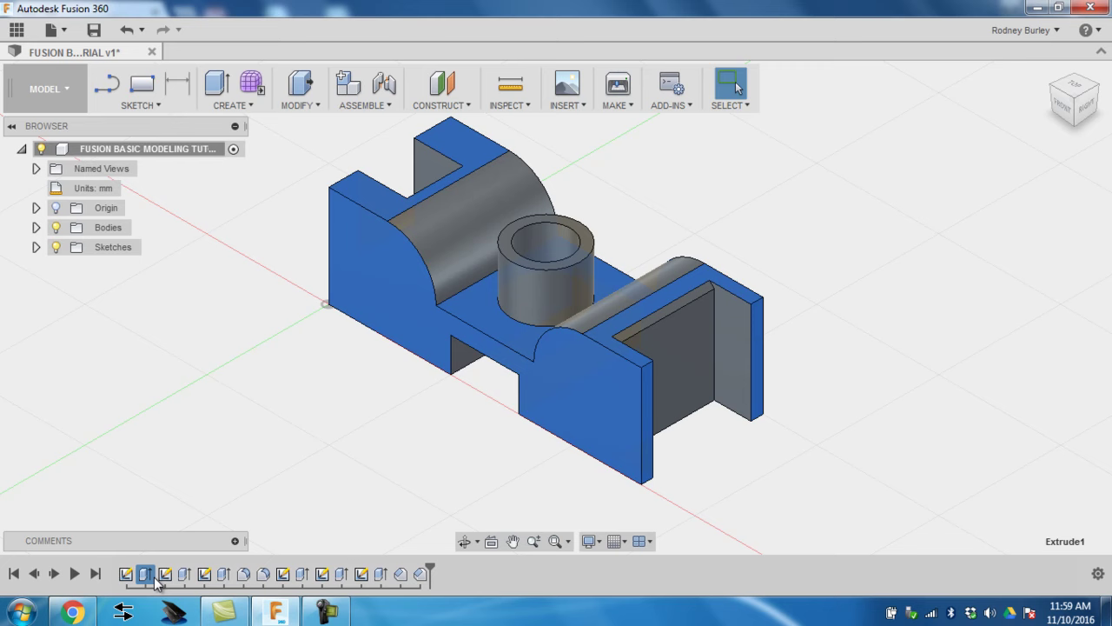
{"action": "left_click", "coordinate": [188, 575]}
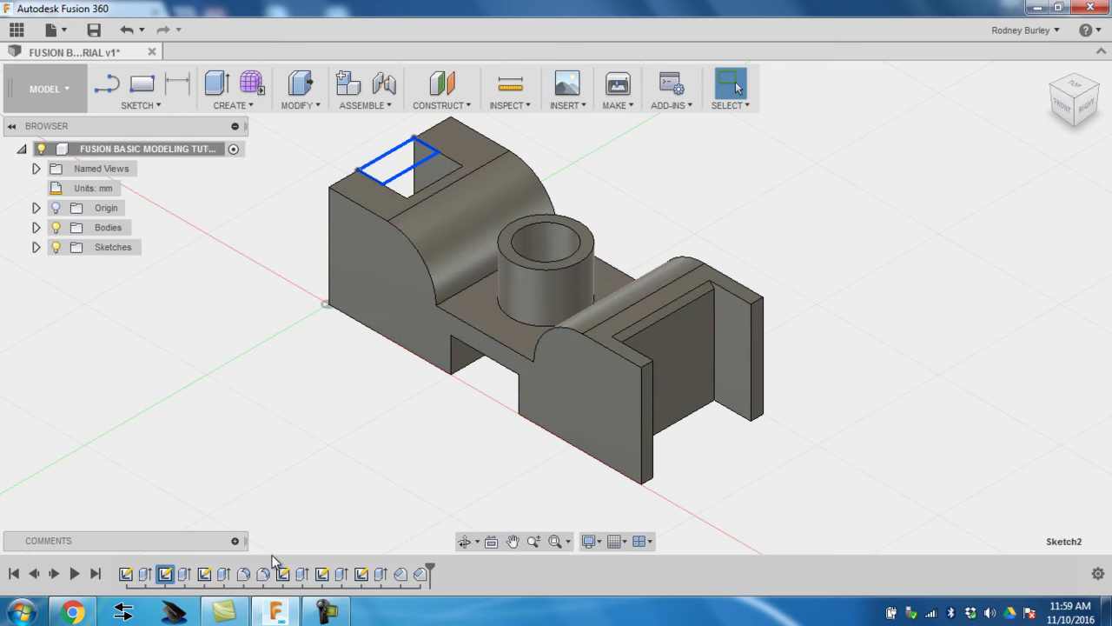
{"action": "left_click", "coordinate": [341, 575]}
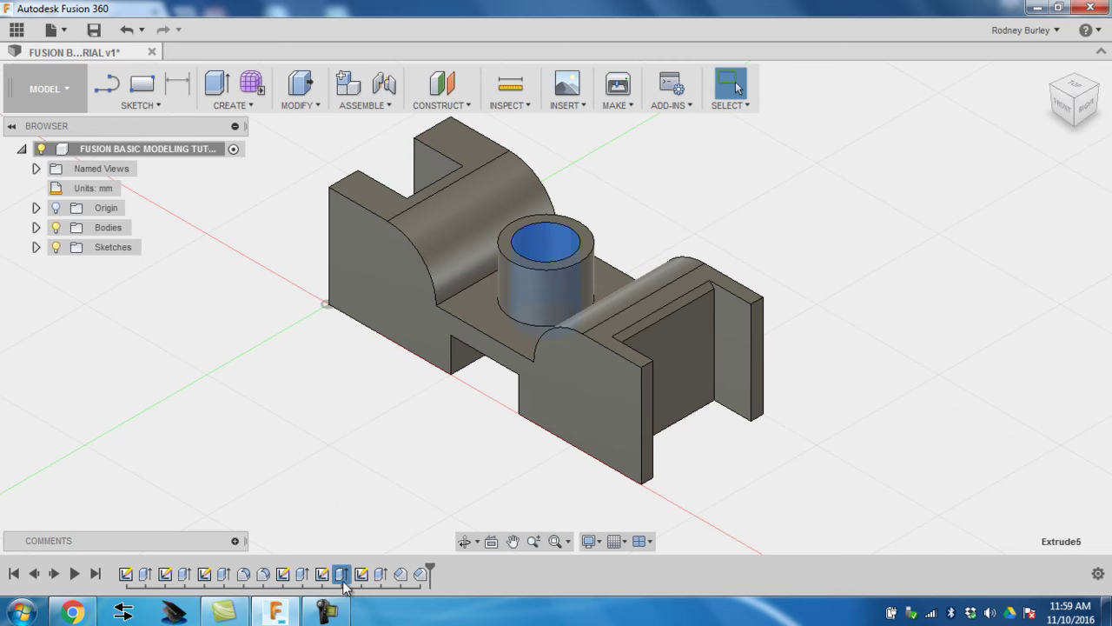
{"action": "left_click", "coordinate": [325, 579]}
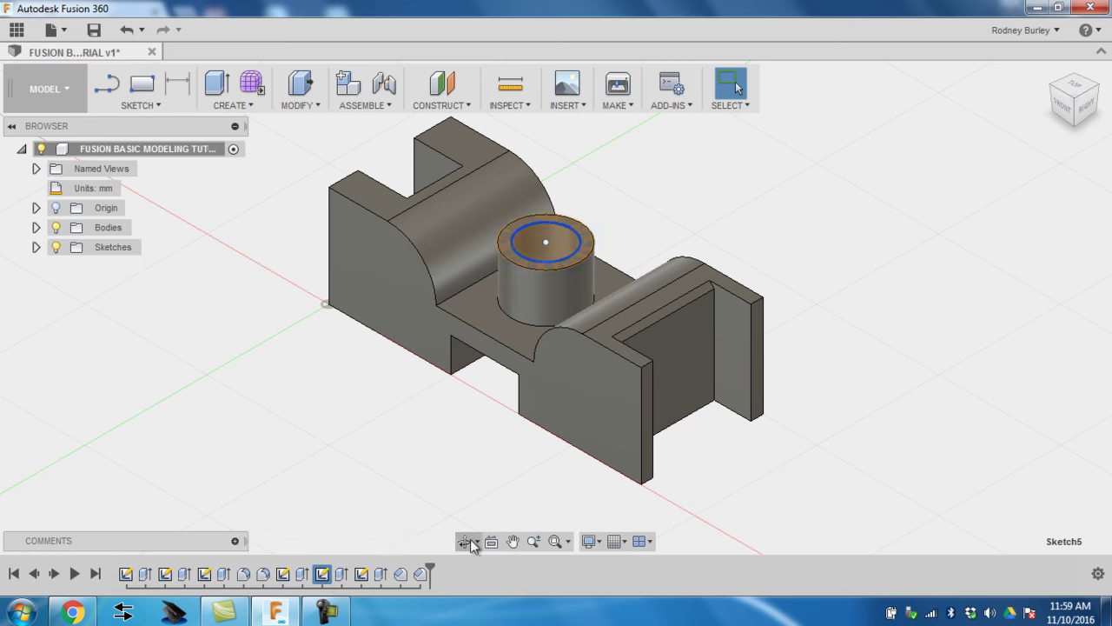
- Pan the bracket up and to the right, then zoom the view
{"action": "left_click", "coordinate": [513, 542]}
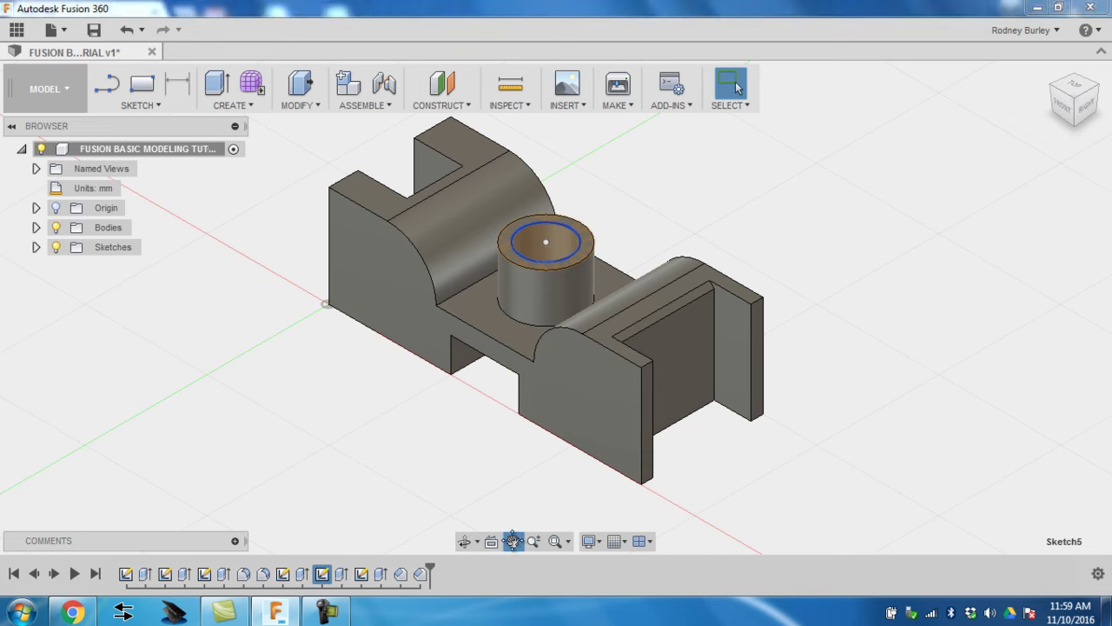
{"action": "left_click_drag", "start_coordinate": [460, 437], "coordinate": [655, 367]}
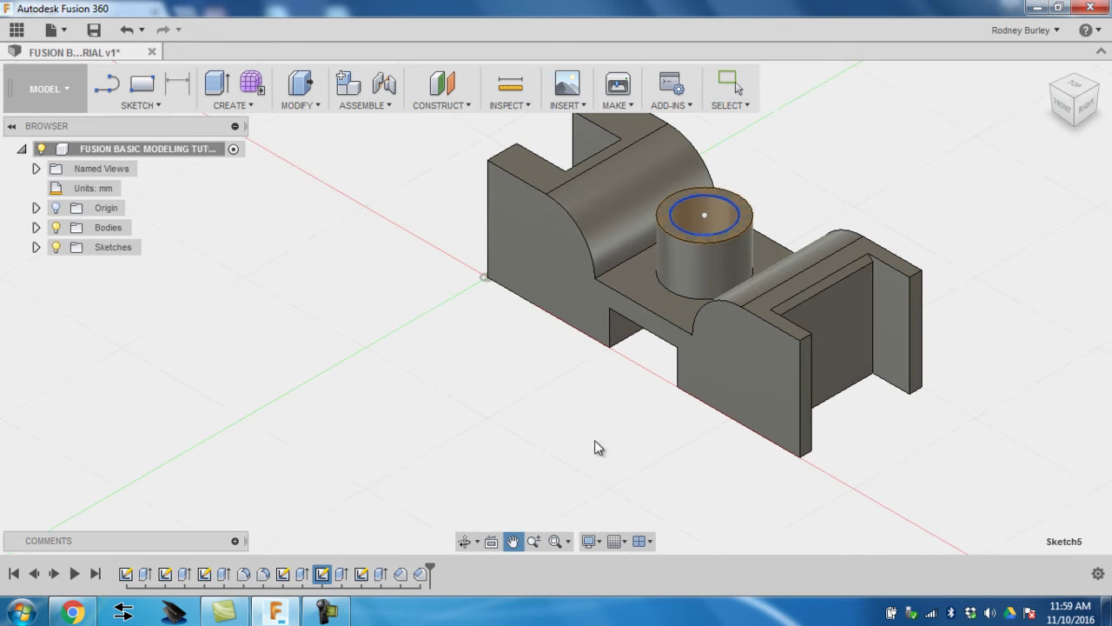
{"action": "key", "text": "Escape"}
{"action": "left_click", "coordinate": [514, 541]}
{"action": "scroll", "coordinate": [574, 468], "scroll_direction": "down", "scroll_amount": 2}
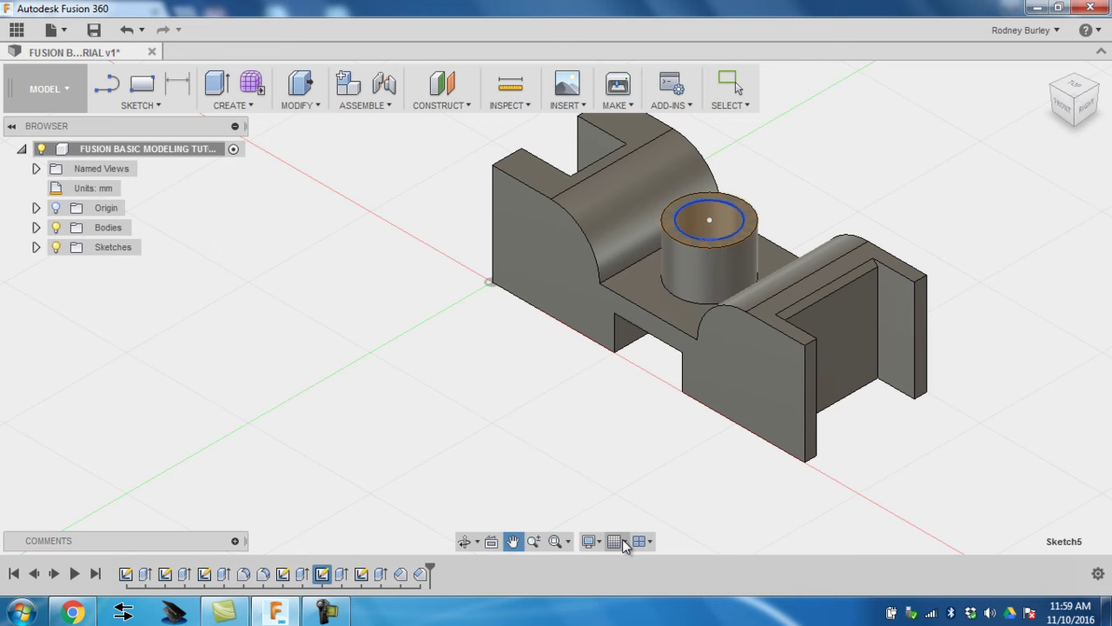
- Try the Shaded and Shaded with Hidden Edges visual styles on the bracket
{"action": "left_click", "coordinate": [599, 542]}
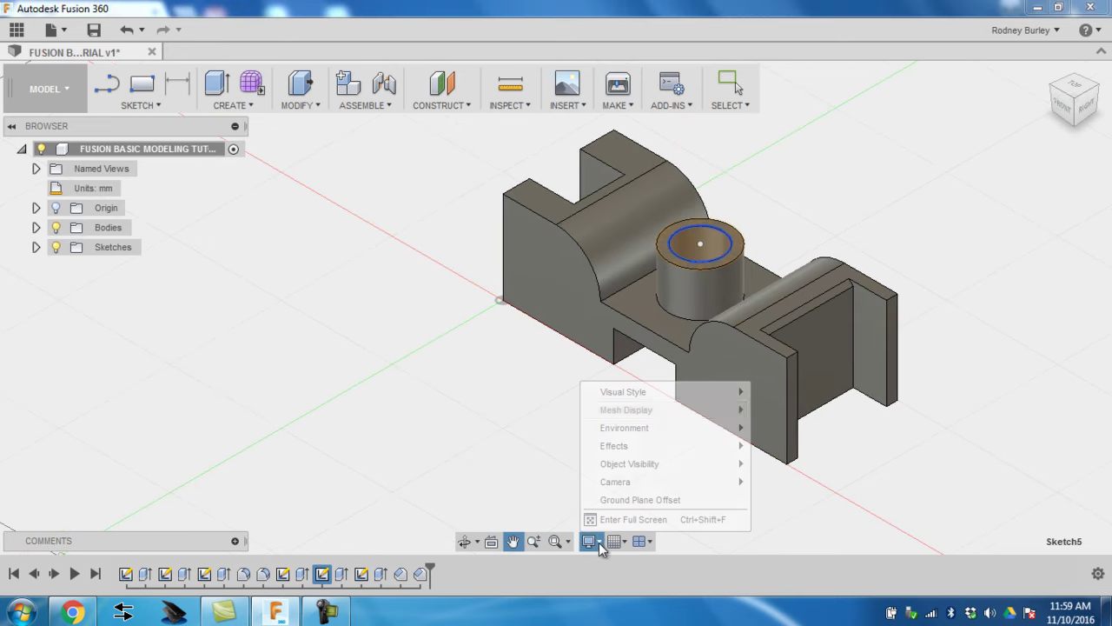
{"action": "mouse_move", "coordinate": [672, 404]}
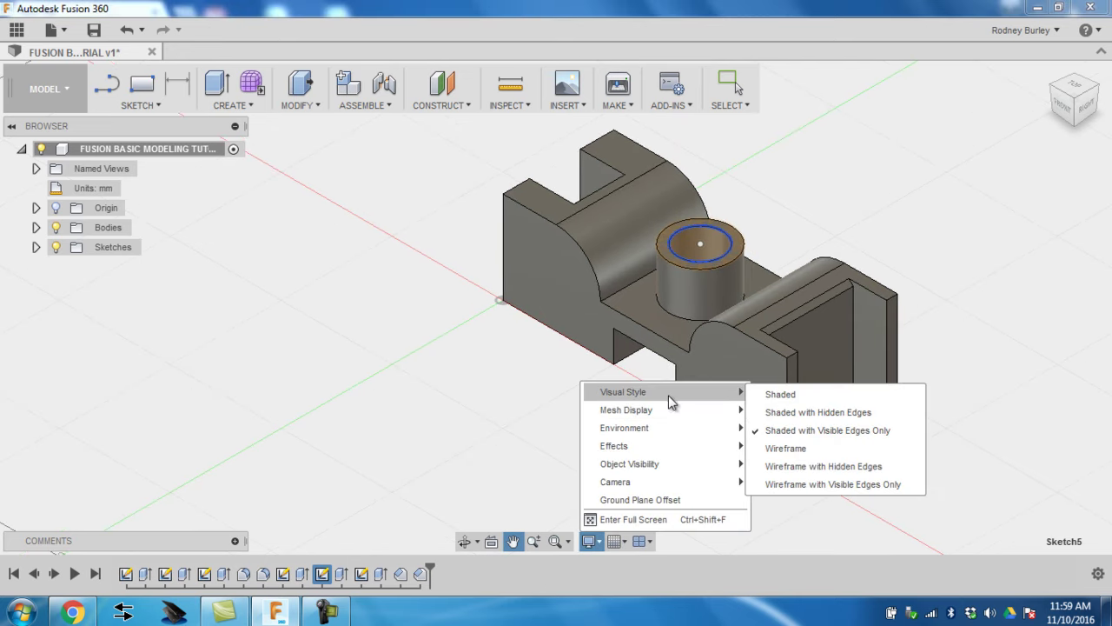
{"action": "left_click", "coordinate": [776, 395]}
{"action": "left_click", "coordinate": [590, 541]}
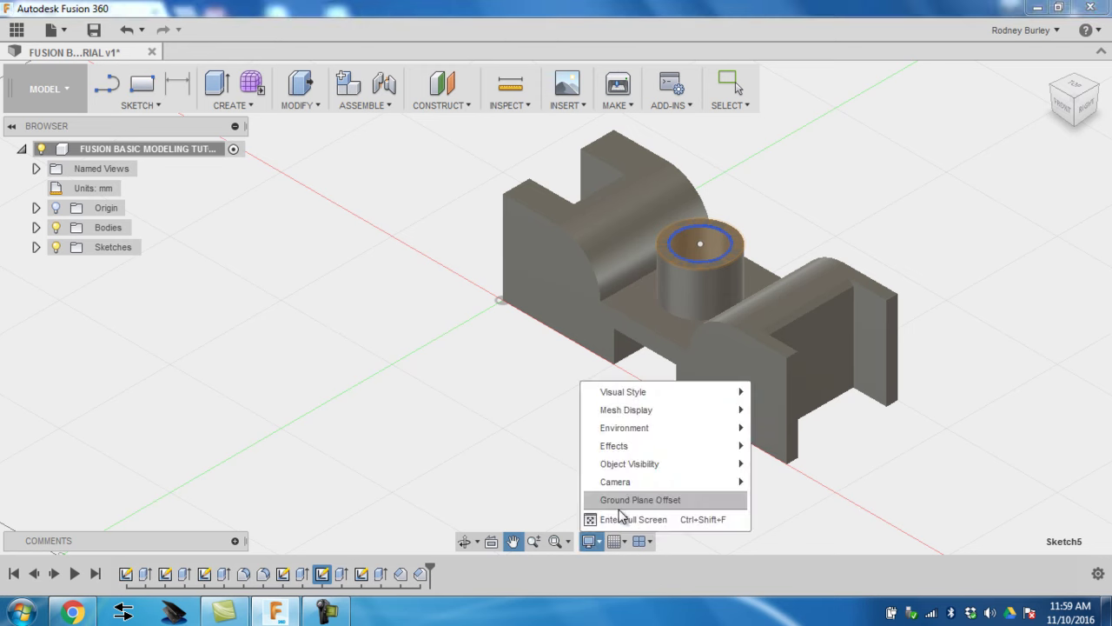
{"action": "mouse_move", "coordinate": [675, 398]}
{"action": "left_click", "coordinate": [770, 412]}
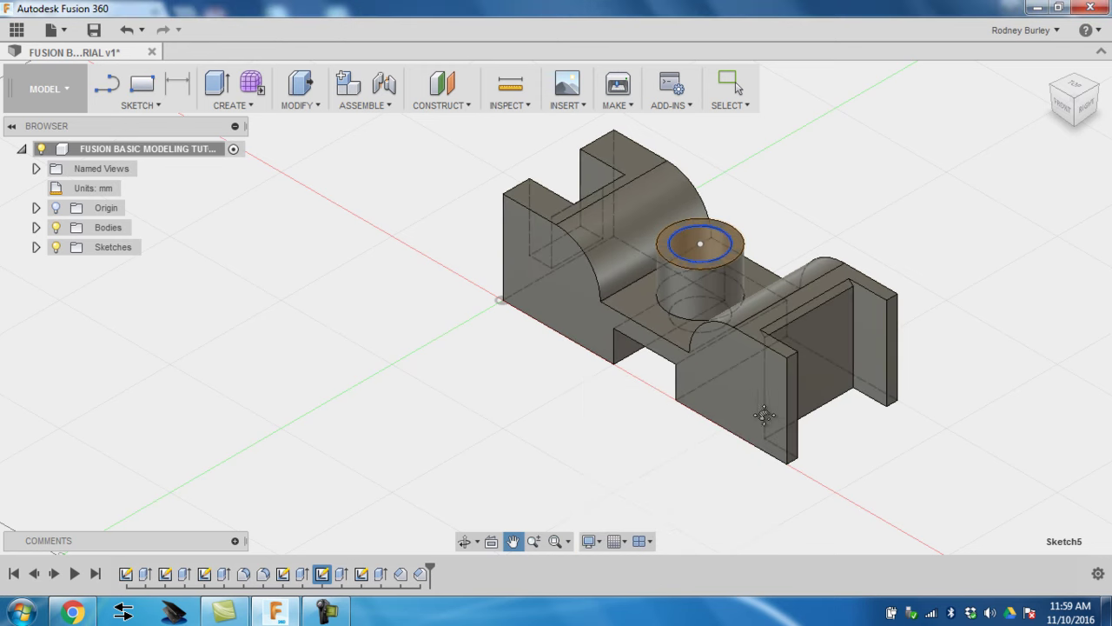
- Switch the visual style to Wireframe, then back to Shaded
{"action": "left_click", "coordinate": [599, 543]}
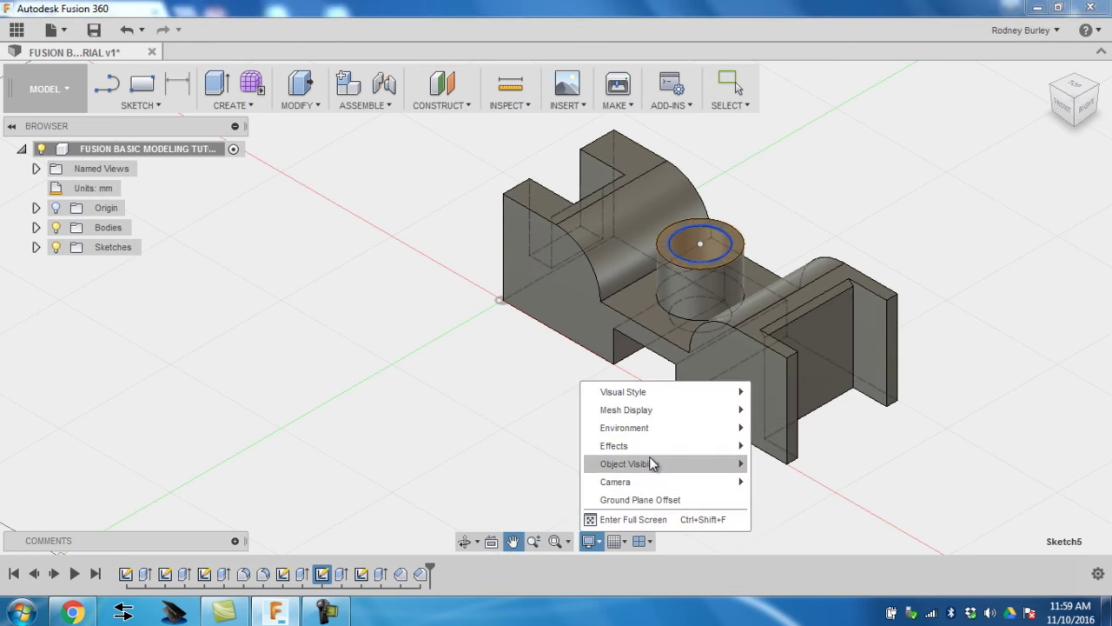
{"action": "mouse_move", "coordinate": [709, 405]}
{"action": "left_click", "coordinate": [779, 448]}
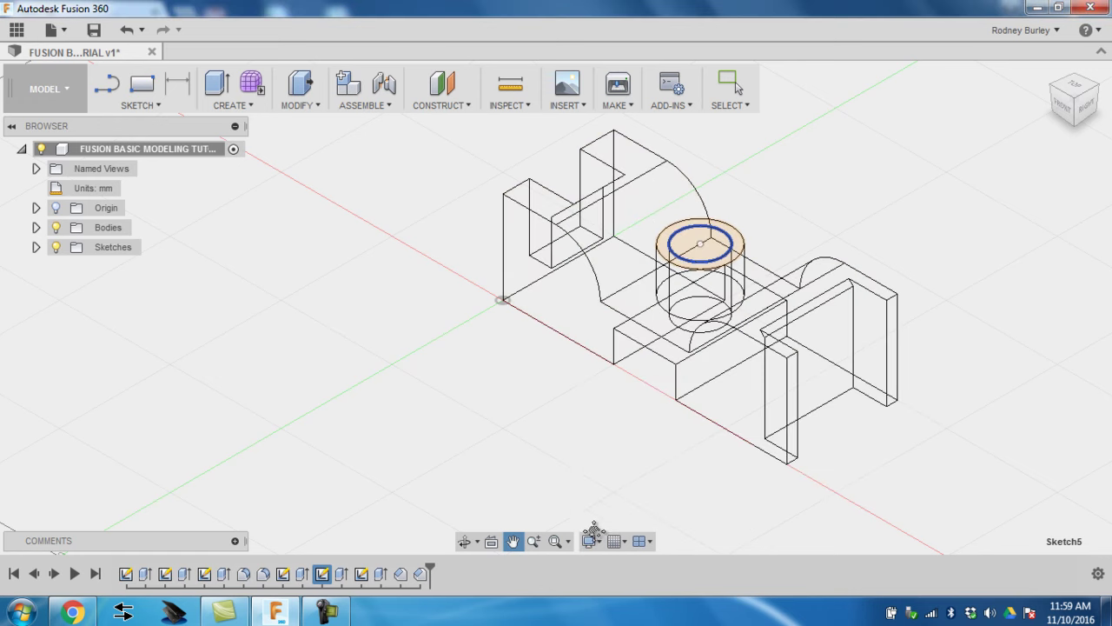
{"action": "left_click", "coordinate": [596, 545]}
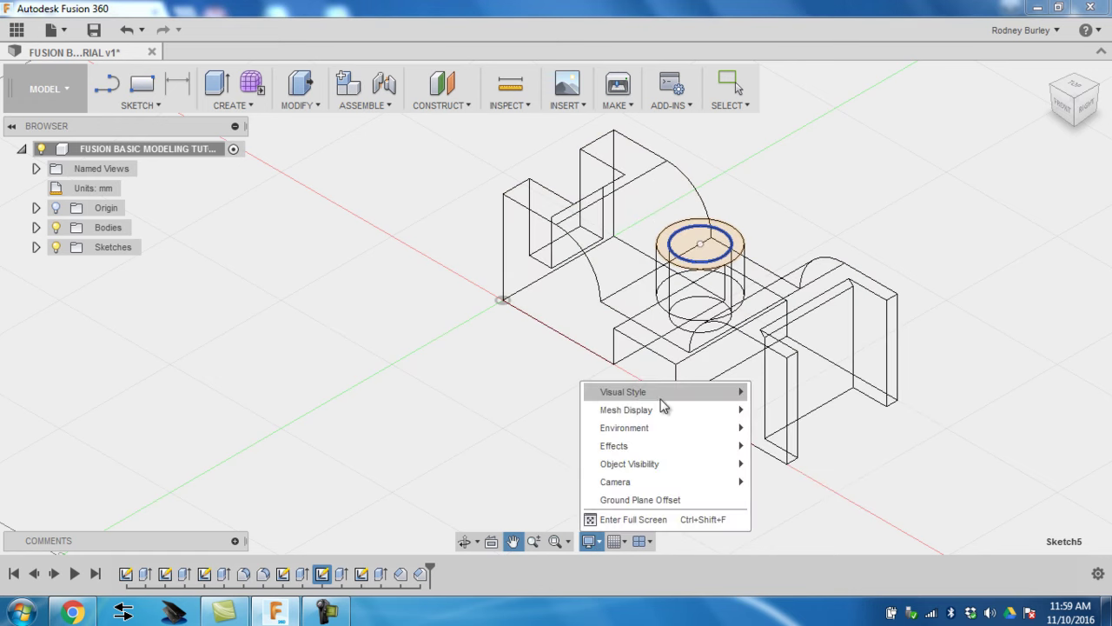
{"action": "mouse_move", "coordinate": [662, 398]}
{"action": "left_click", "coordinate": [761, 398]}
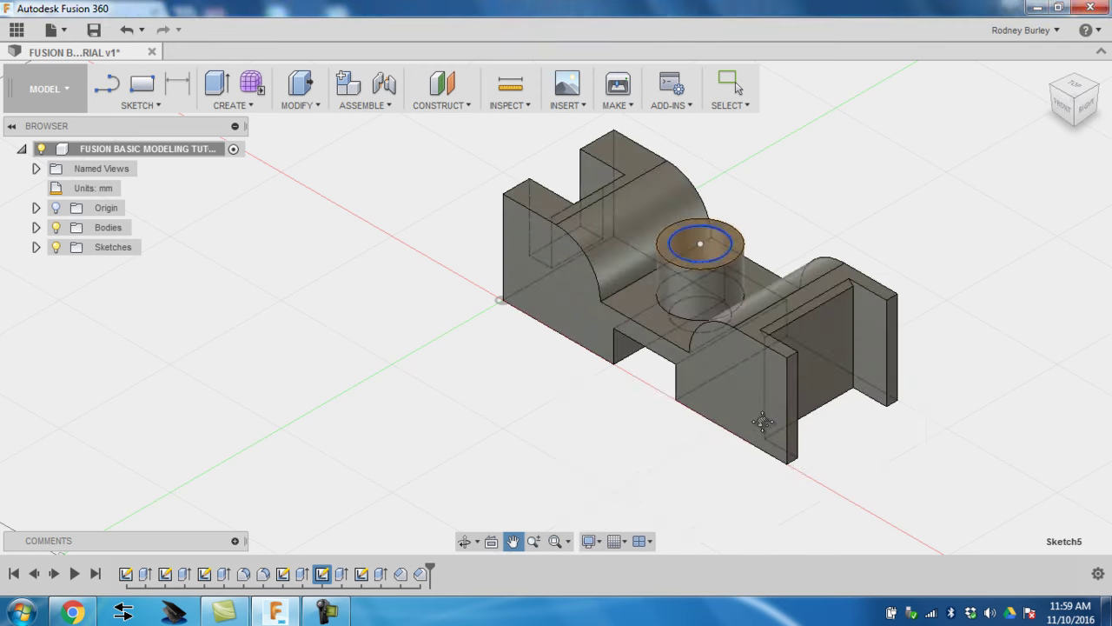
- Set the visual style to Shaded with Visible Edges Only and pan the bracket left
{"action": "left_click", "coordinate": [598, 546]}
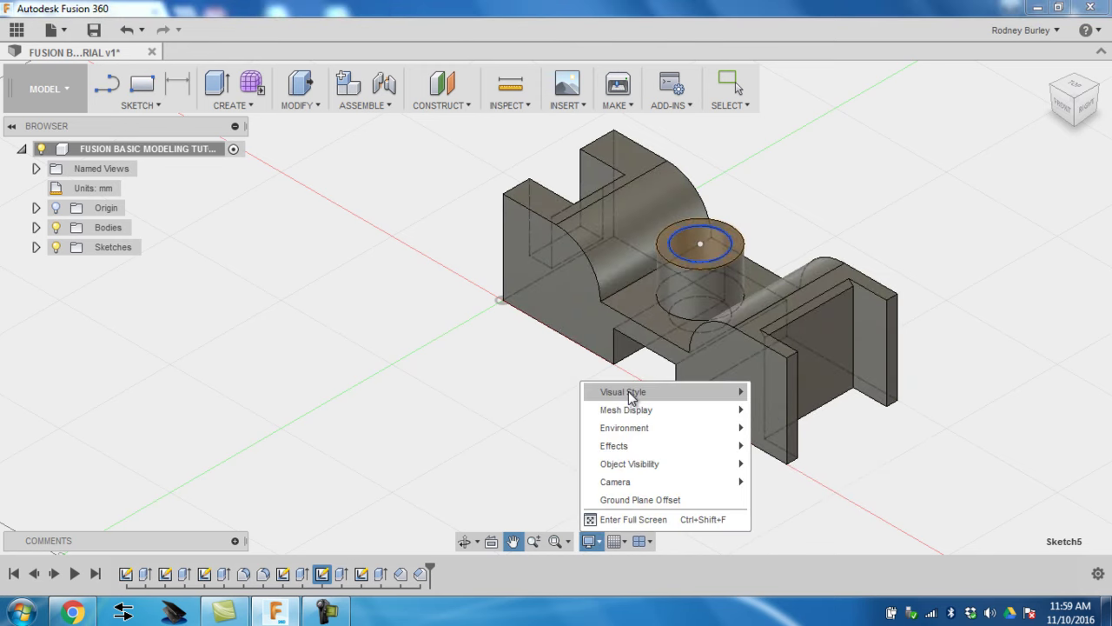
{"action": "mouse_move", "coordinate": [633, 392]}
{"action": "left_click", "coordinate": [782, 431]}
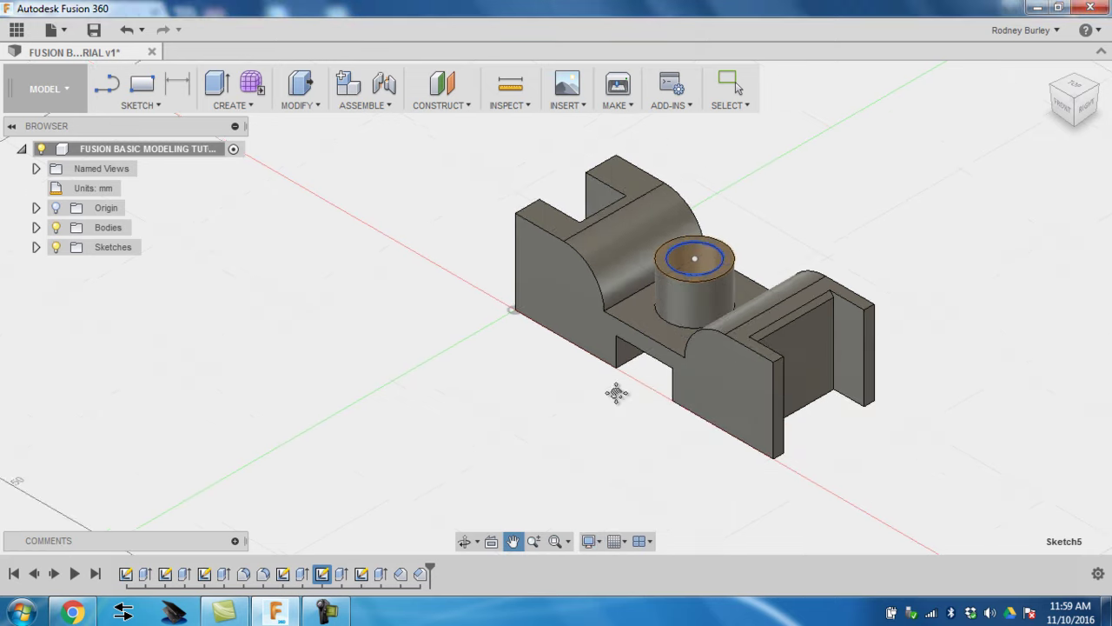
{"action": "middle_click_drag", "start_coordinate": [587, 335], "coordinate": [507, 327]}
{"action": "key", "text": "Escape"}
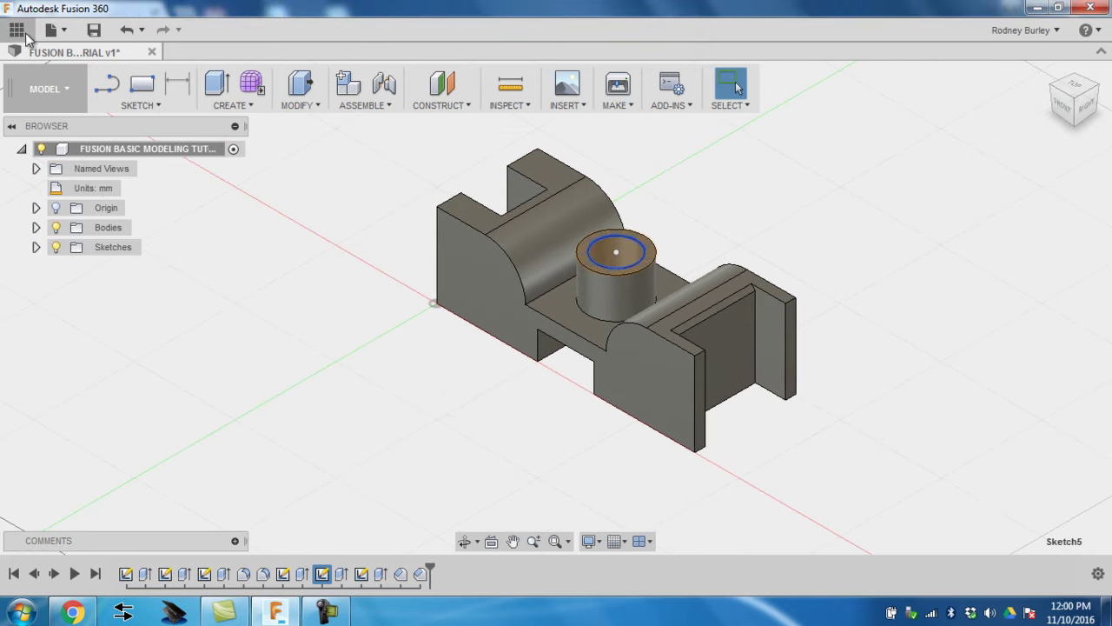
{"action": "left_click", "coordinate": [68, 84]}
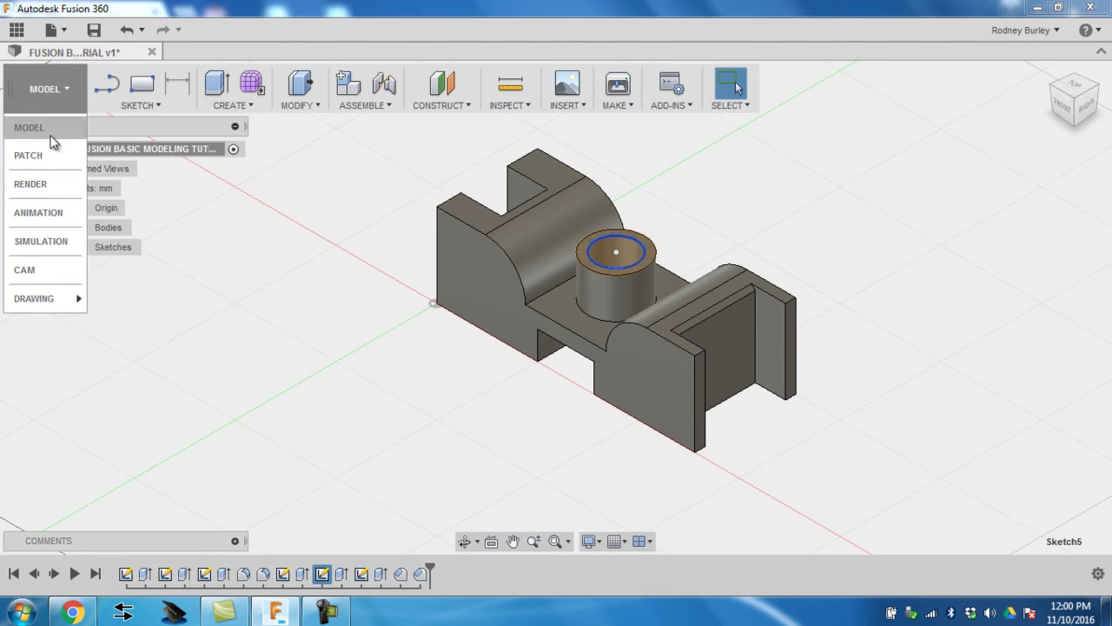
{"action": "left_click", "coordinate": [43, 100]}
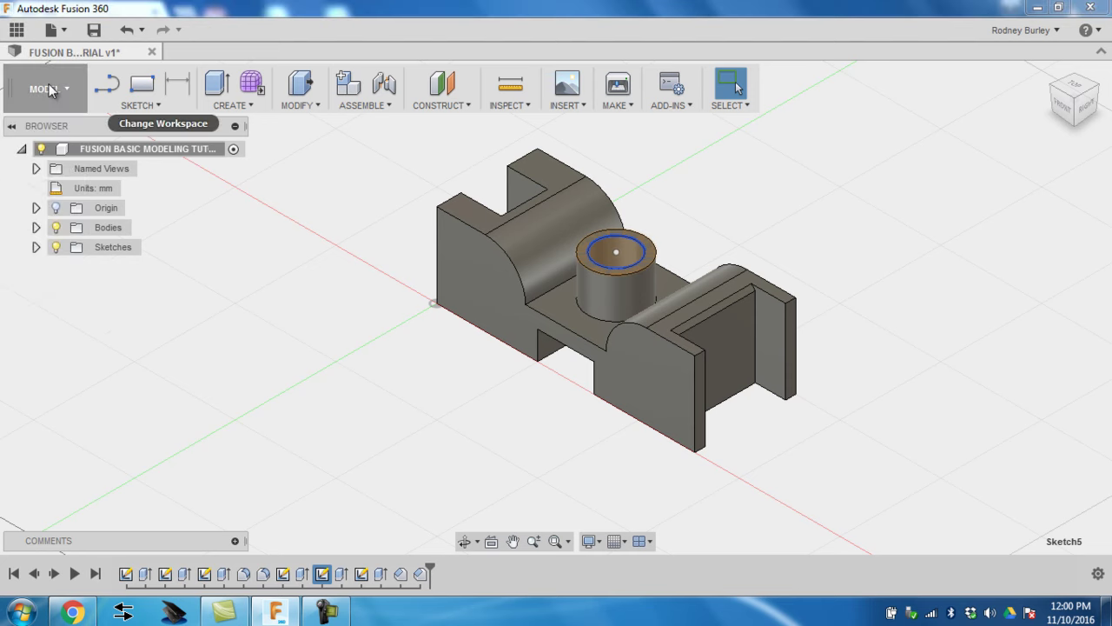
{"action": "left_click", "coordinate": [16, 31]}
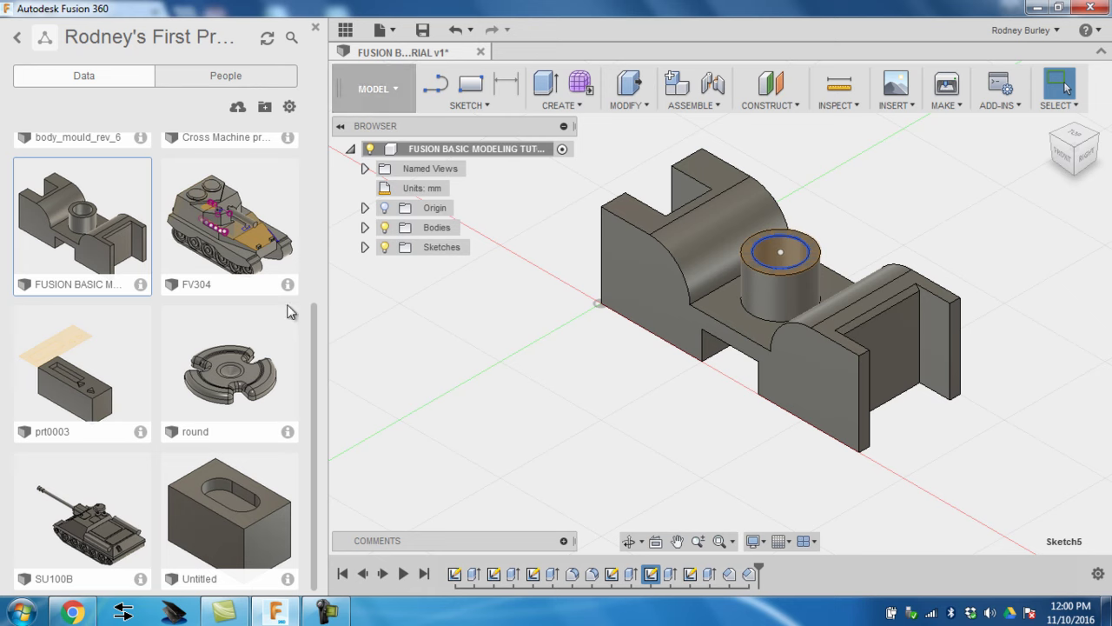
{"action": "left_click", "coordinate": [316, 31]}
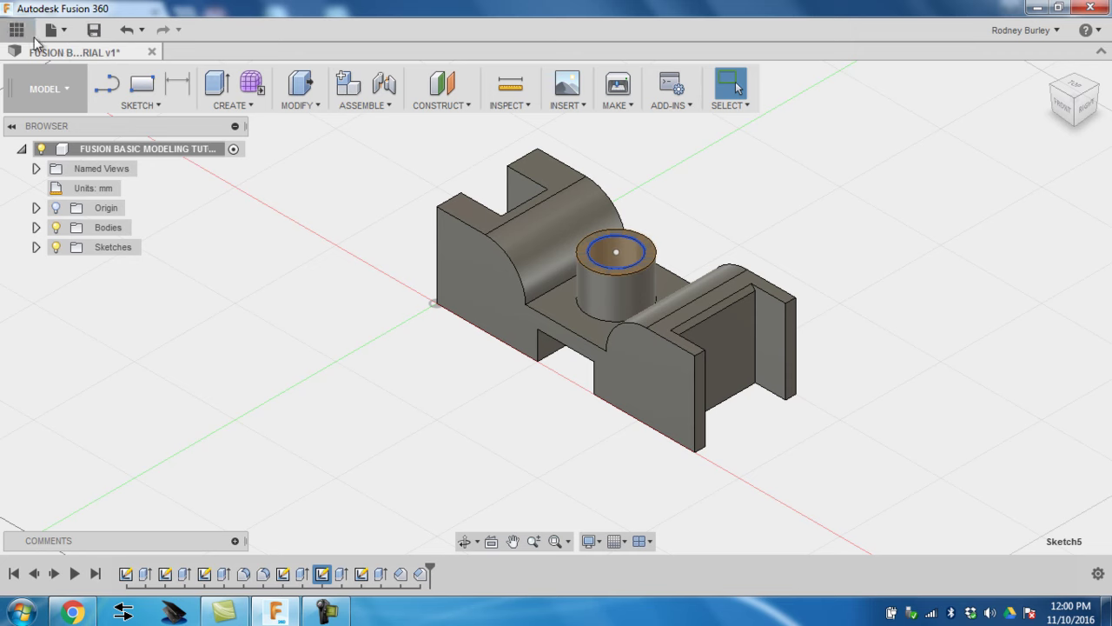
- Expand the Bodies folder and briefly expand and collapse Origin in the browser
{"action": "left_click", "coordinate": [67, 33]}
{"action": "left_click", "coordinate": [67, 32]}
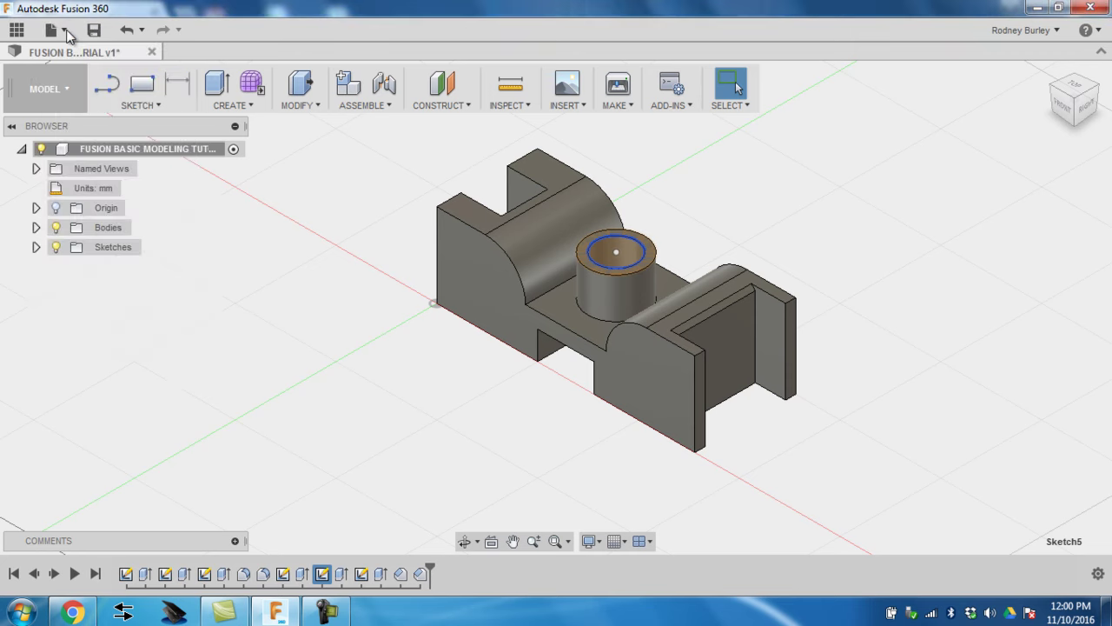
{"action": "left_click", "coordinate": [35, 227]}
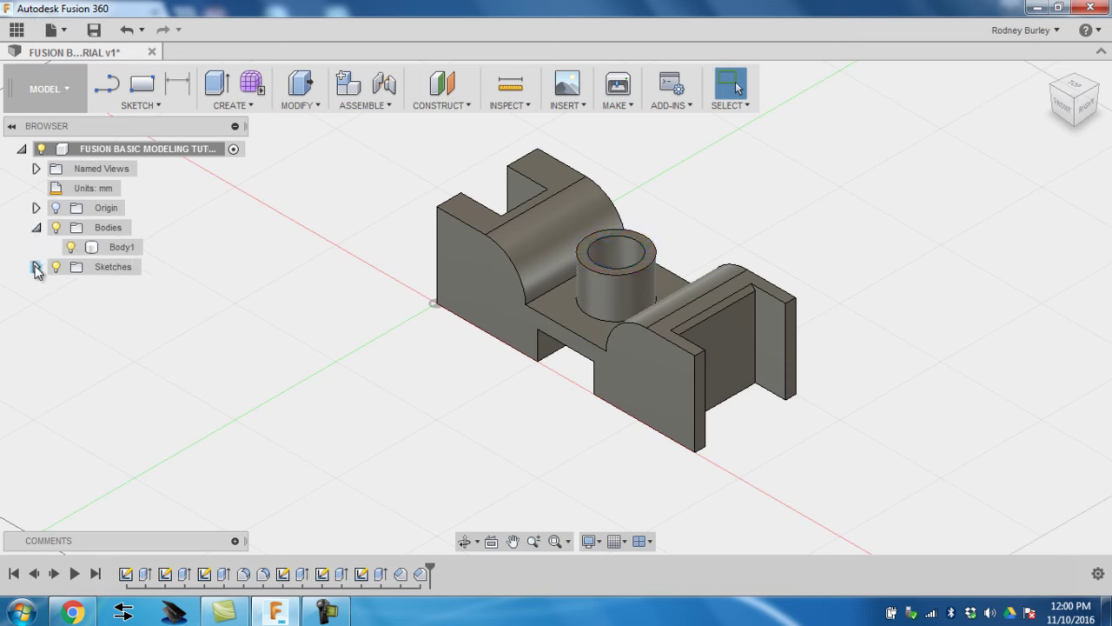
{"action": "left_click", "coordinate": [36, 208]}
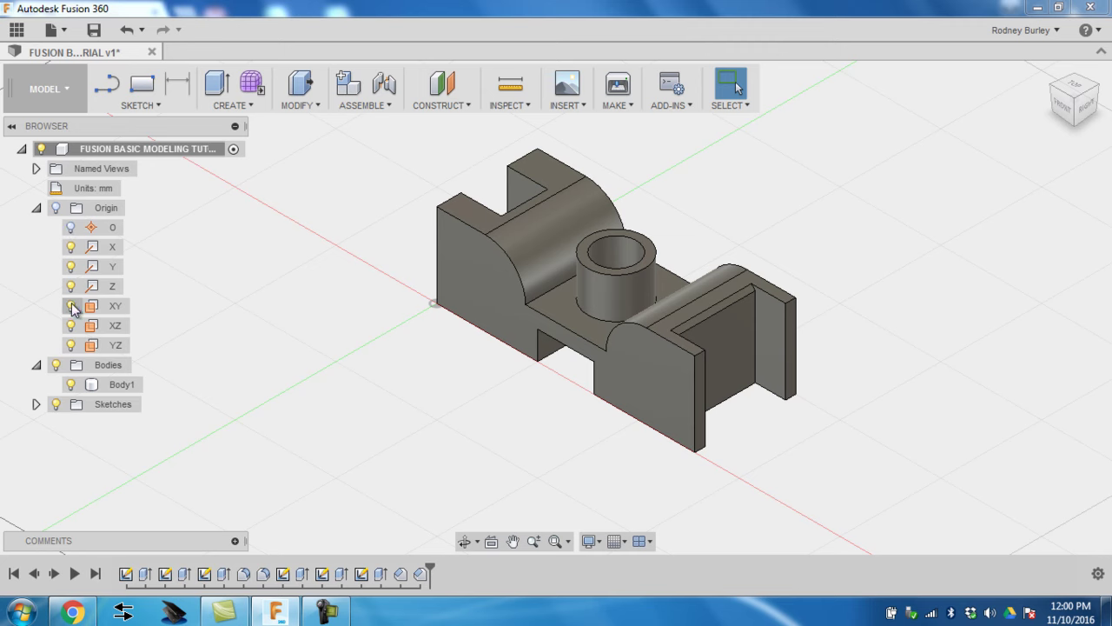
{"action": "left_click", "coordinate": [37, 209]}
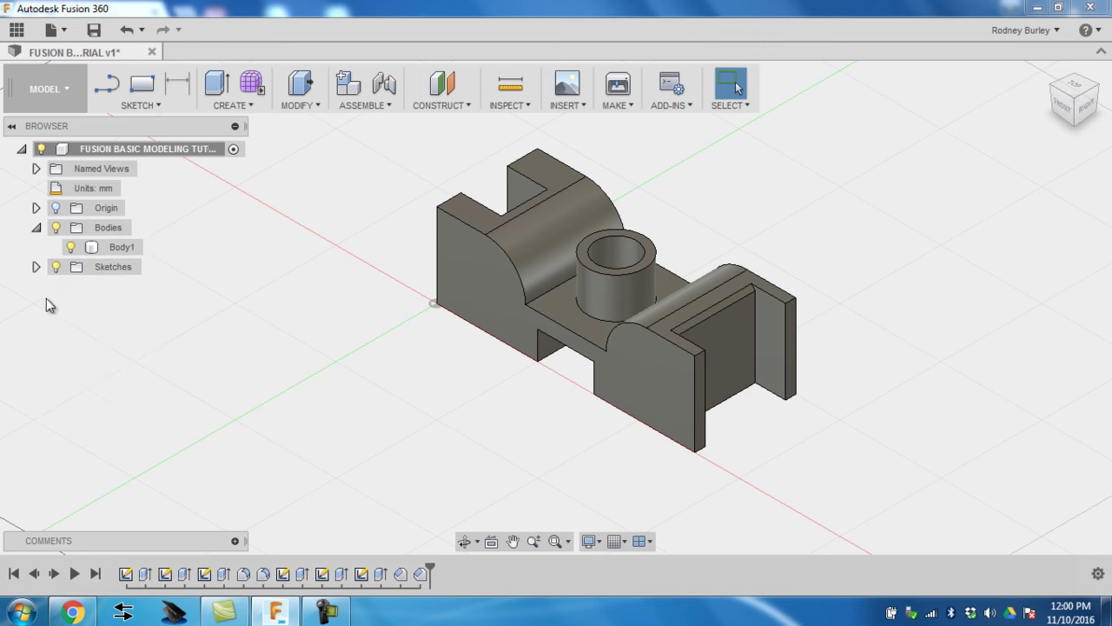
- Hide and reshow Body1, then expand the Sketches folder
{"action": "left_click", "coordinate": [68, 247]}
{"action": "left_click", "coordinate": [68, 247]}
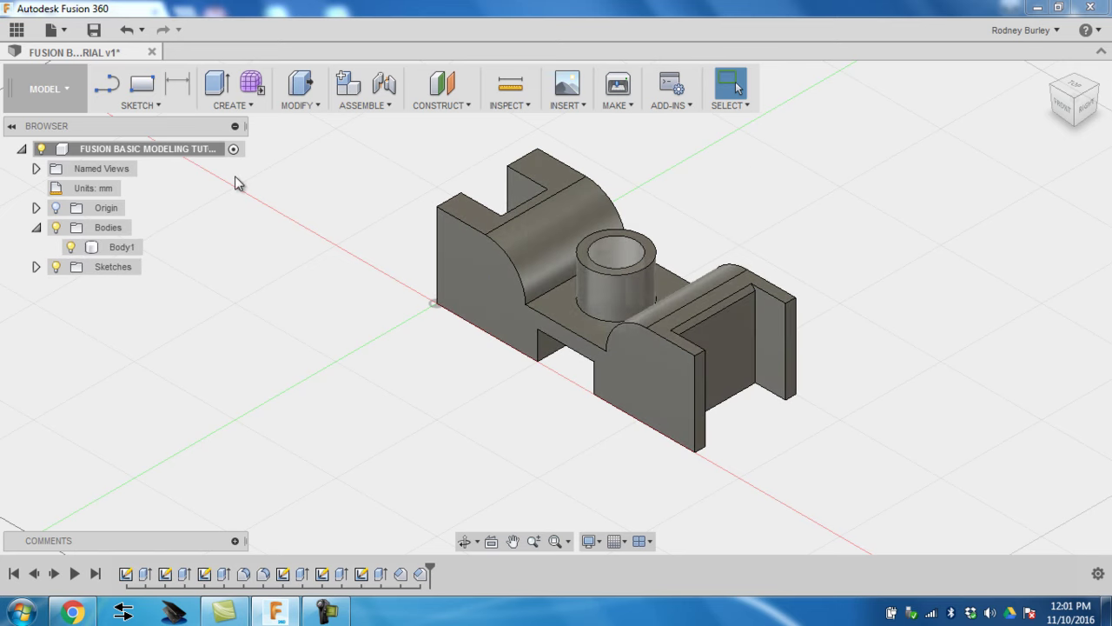
{"action": "left_click", "coordinate": [36, 267]}
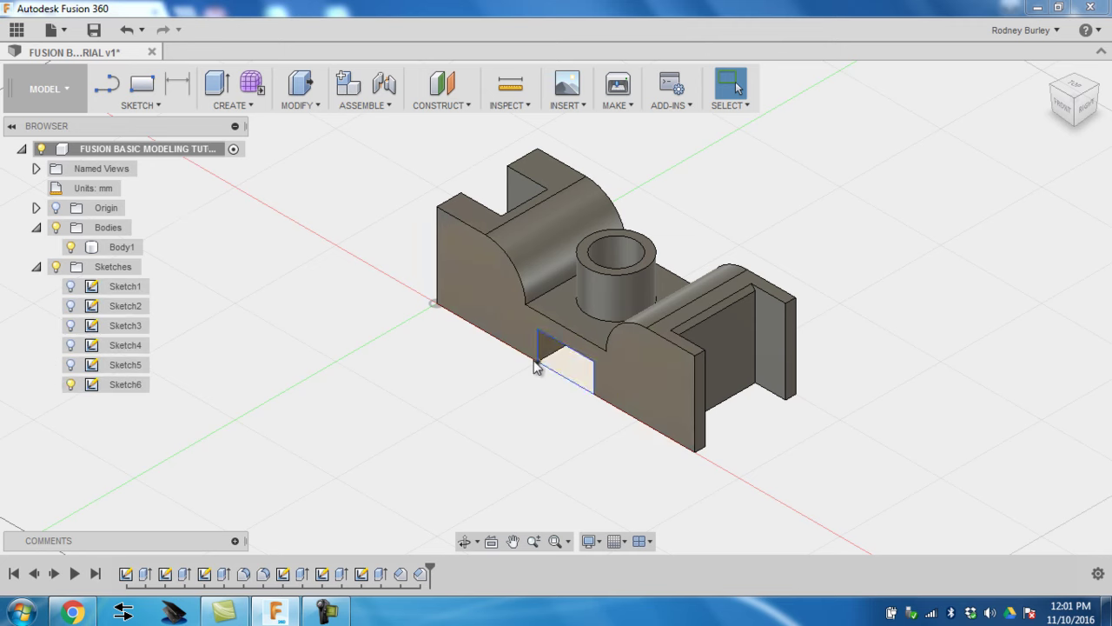
- Toggle Sketch6, Sketch2 and Sketch1 visibility, leaving all sketches hidden with Sketches expanded
{"action": "left_click", "coordinate": [71, 385]}
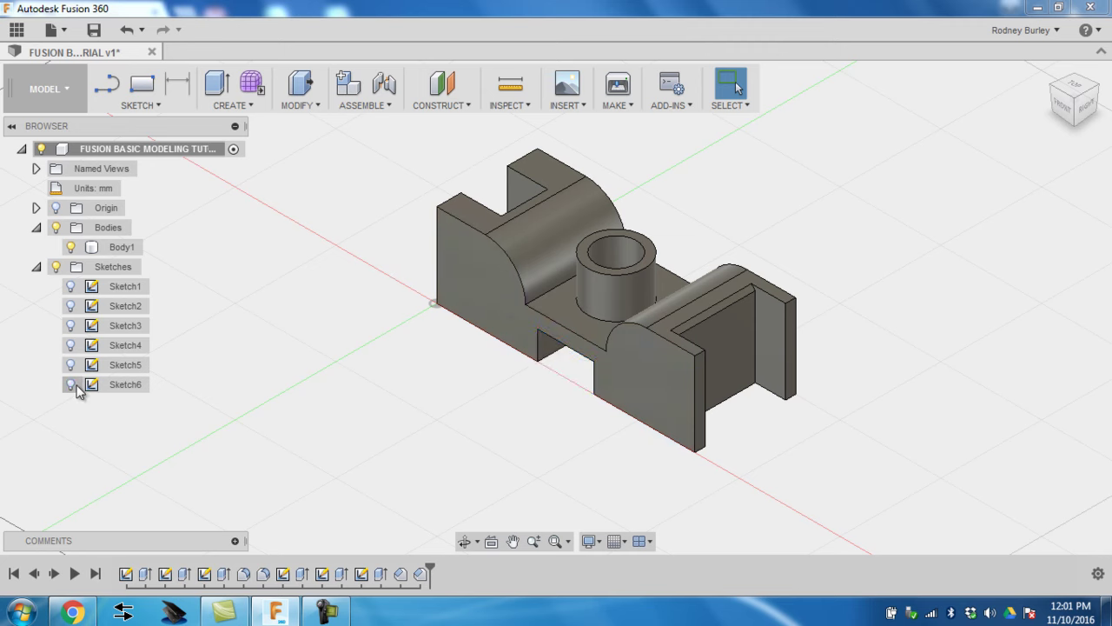
{"action": "left_click", "coordinate": [70, 309]}
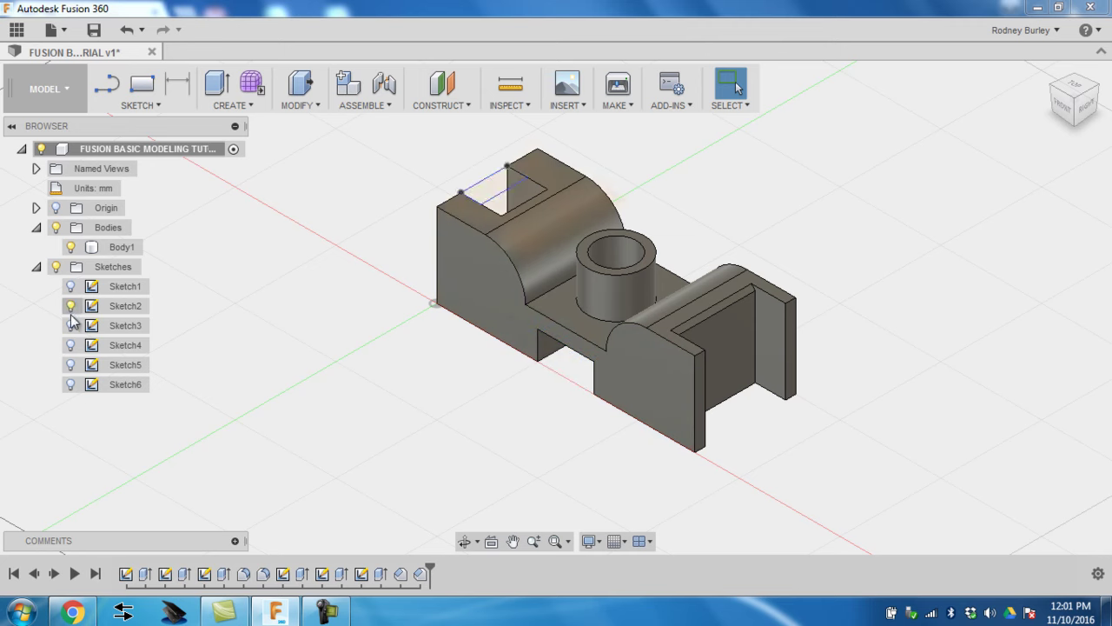
{"action": "left_click", "coordinate": [70, 306]}
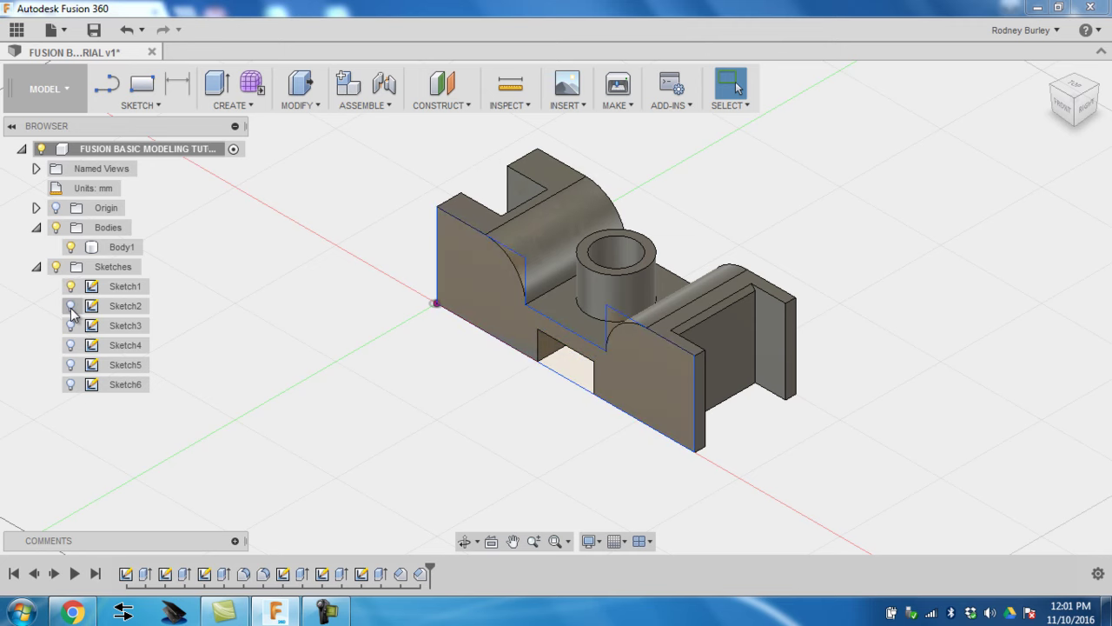
{"action": "left_click", "coordinate": [71, 286]}
{"action": "left_click", "coordinate": [71, 286]}
{"action": "left_click", "coordinate": [36, 267]}
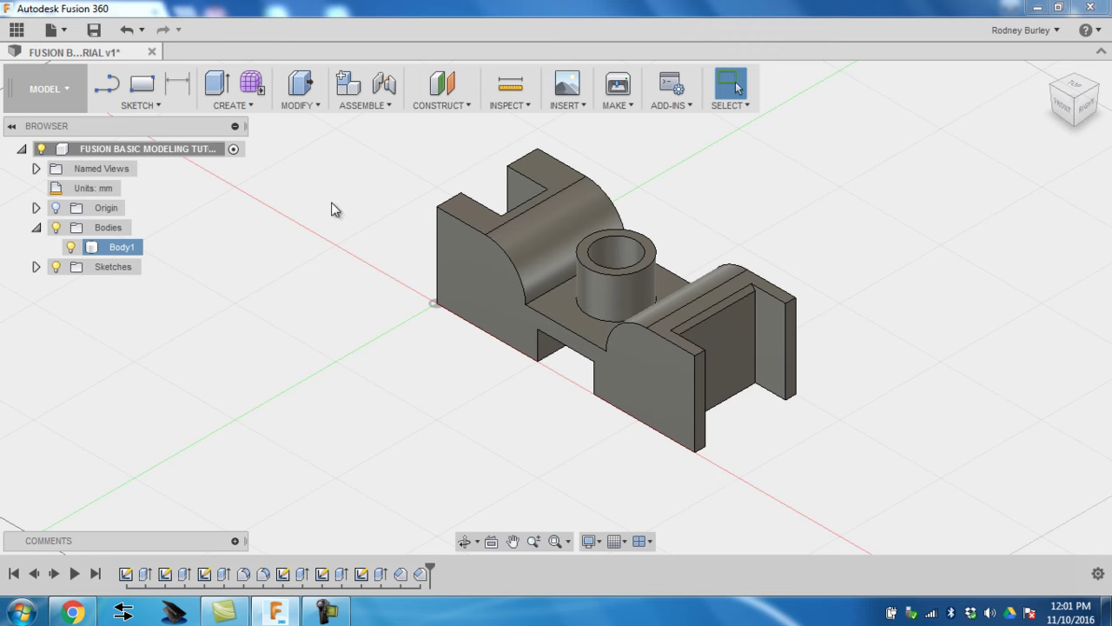
{"action": "left_click", "coordinate": [37, 267]}
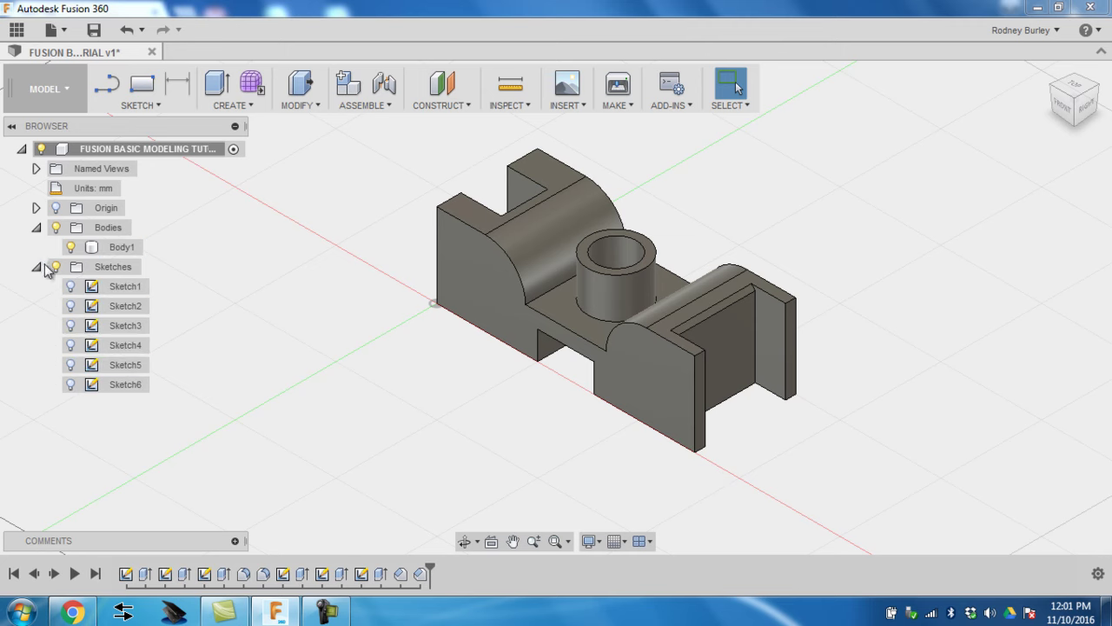
- Collapse the Sketches folder in the browser, leaving Body1 listed under Bodies
{"action": "left_click", "coordinate": [37, 267]}
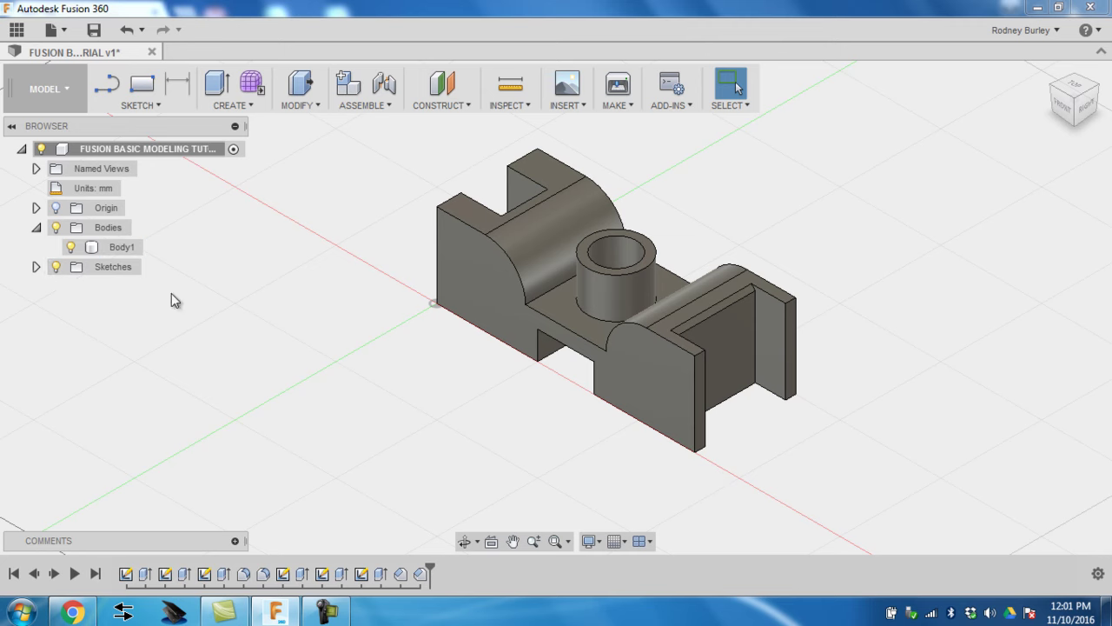
{"action": "left_click", "coordinate": [1100, 32]}
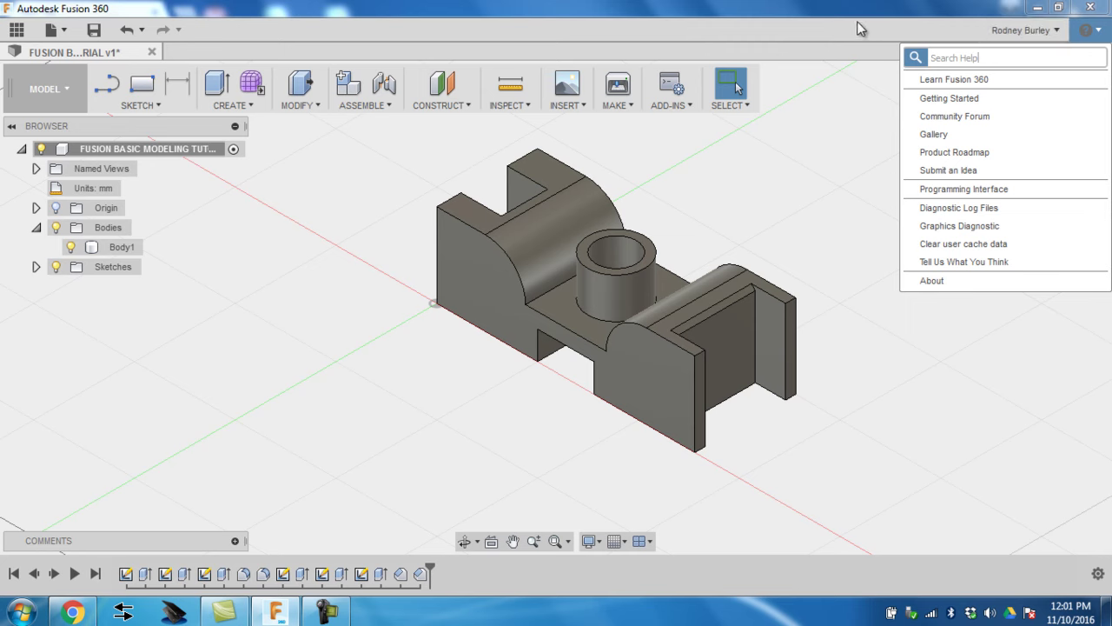
{"action": "left_click", "coordinate": [947, 59]}
{"action": "left_click", "coordinate": [925, 31]}
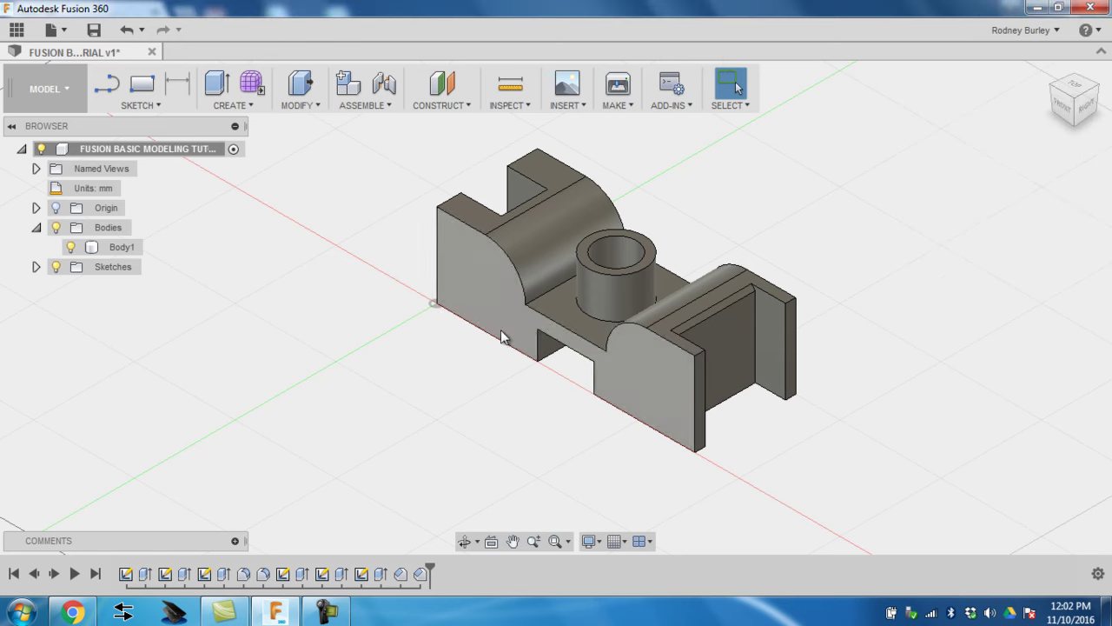